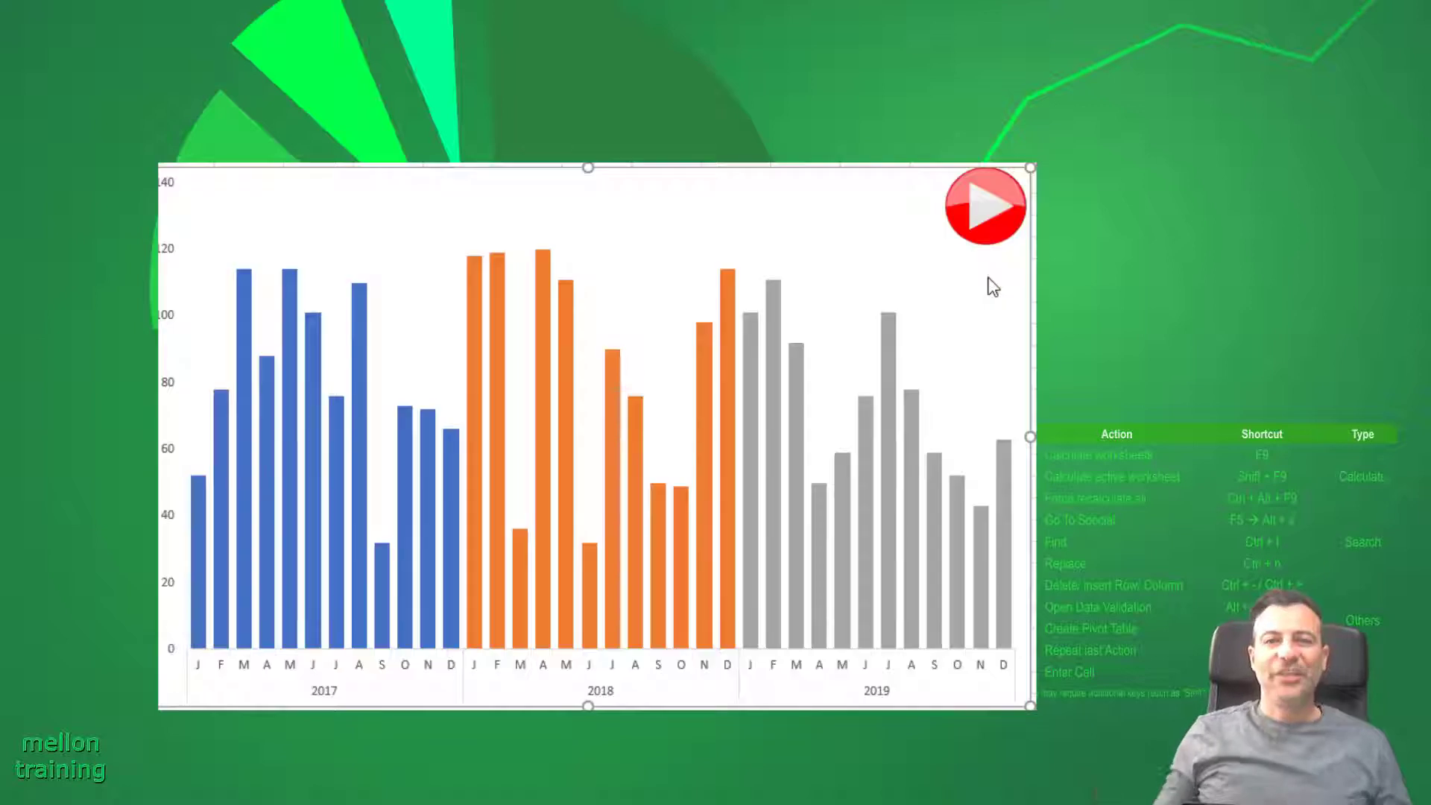
Start the Animate macro from the red play-button picture on the 2017–2019 column chart
left_click(974, 214)
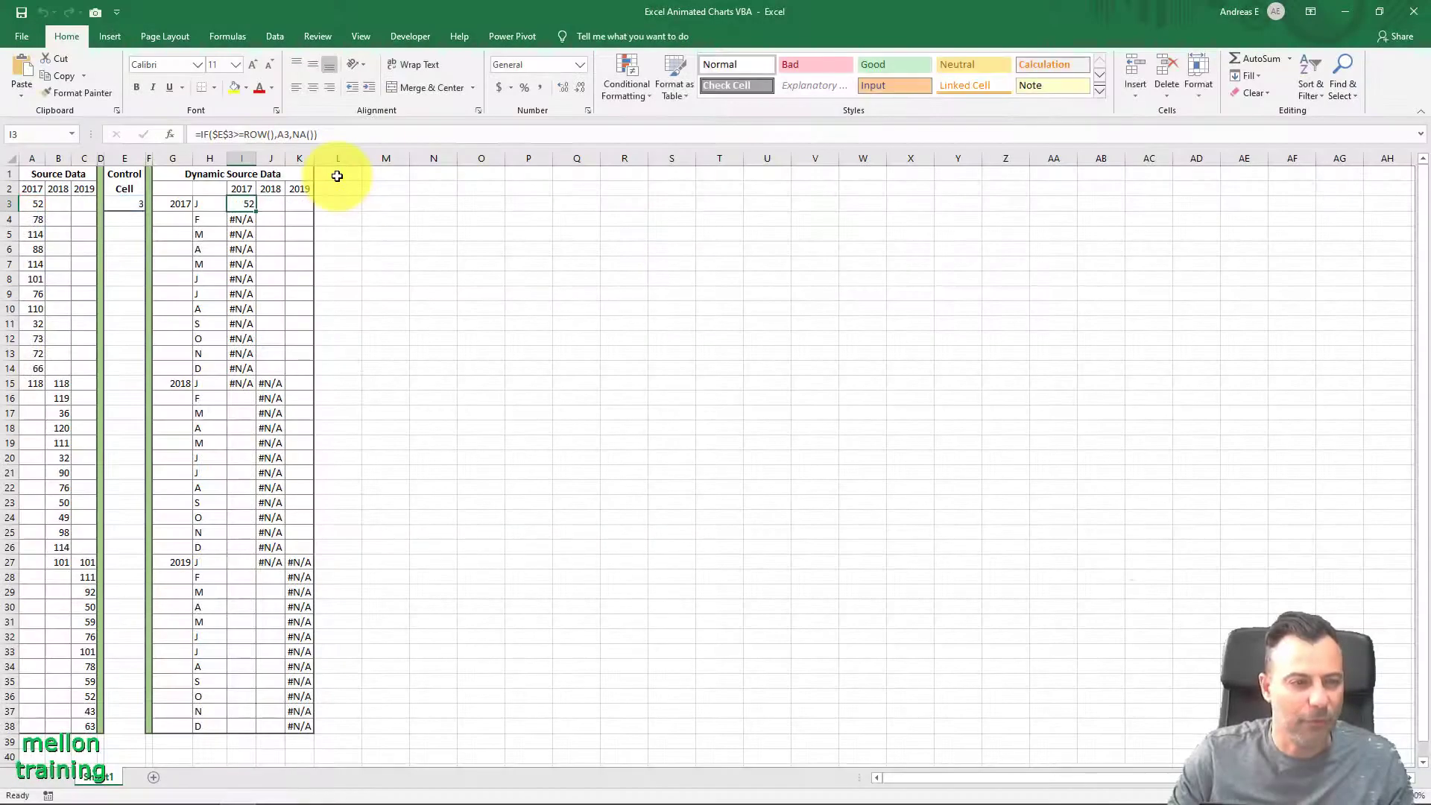
left_click(337, 176)
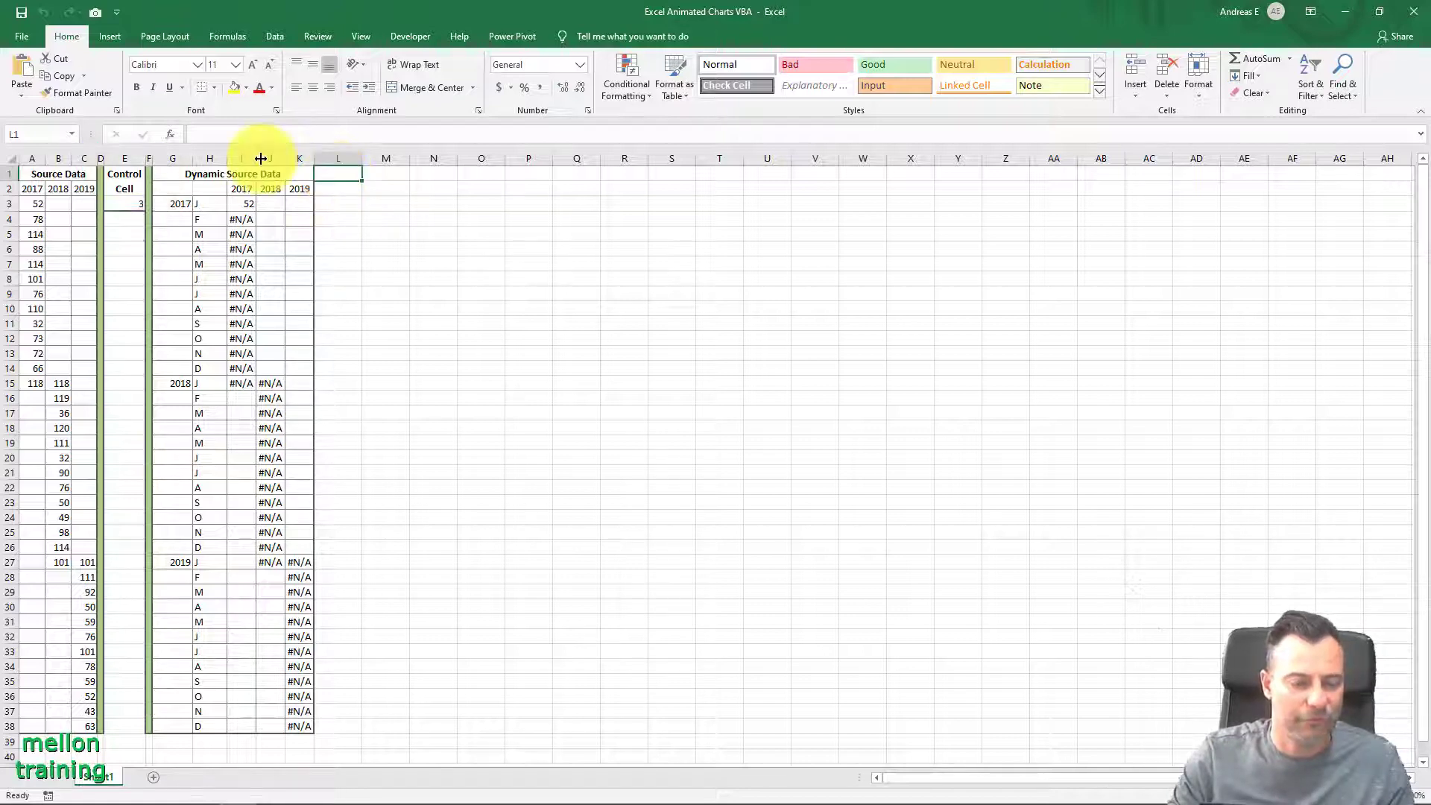
left_click(242, 158)
left_click(272, 158)
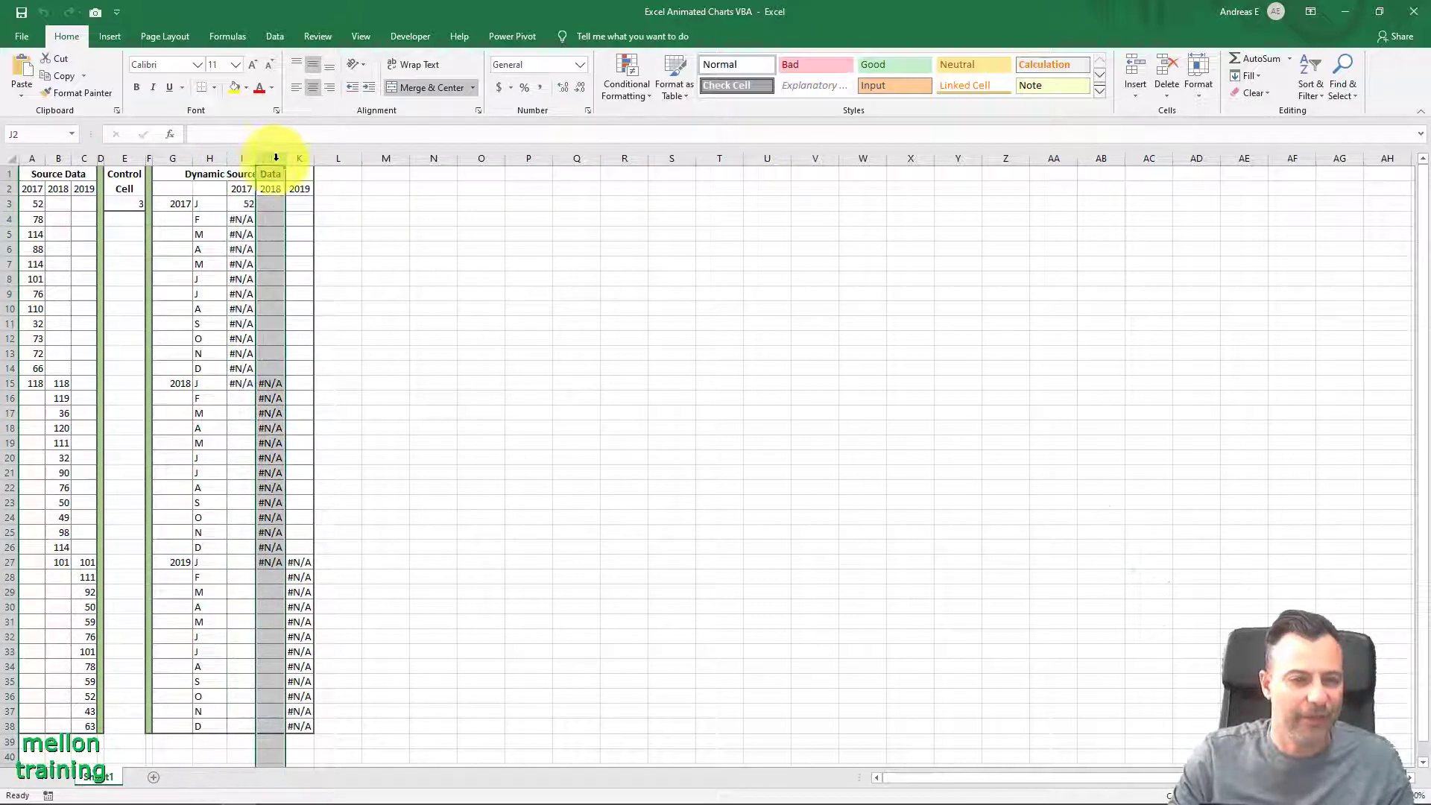
left_click(299, 158)
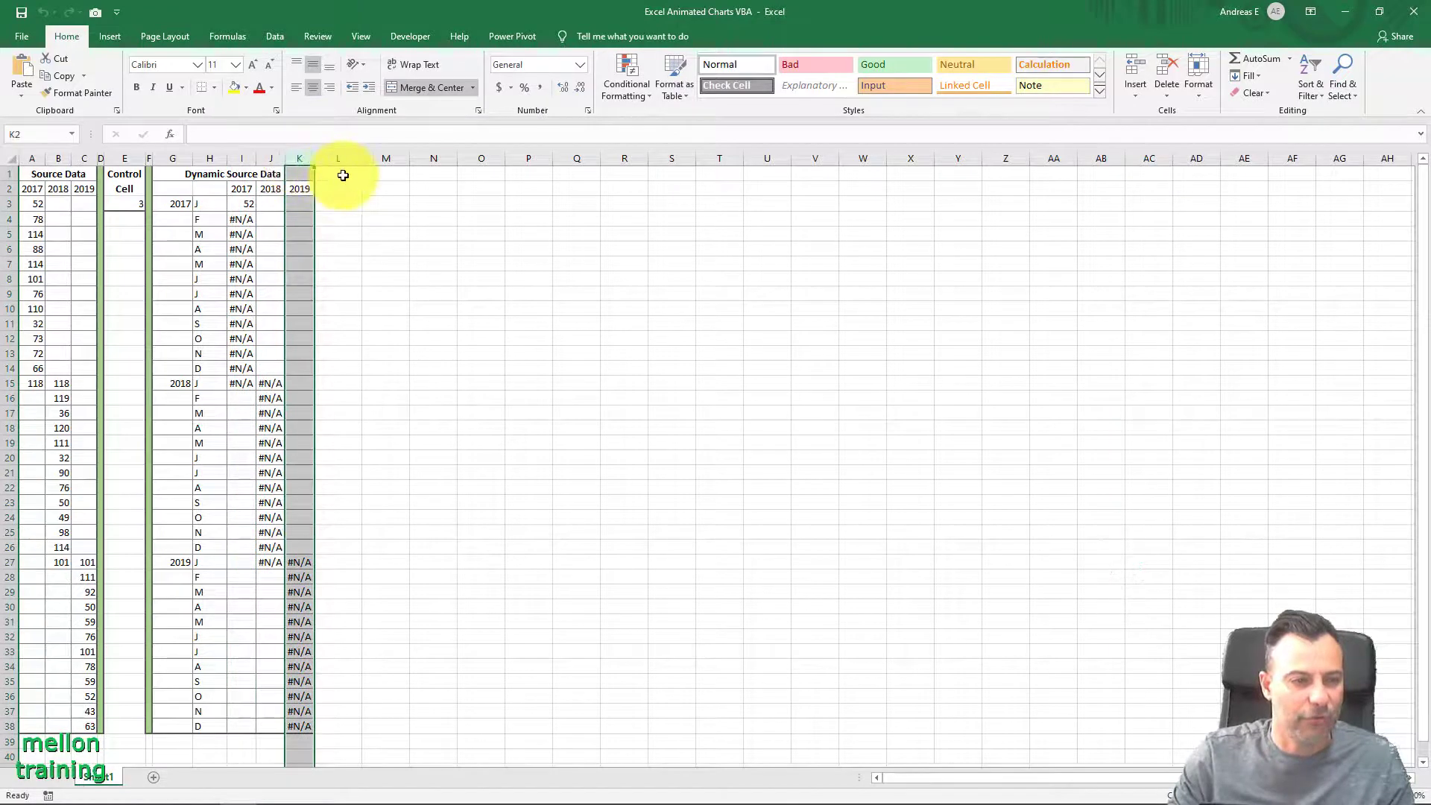
left_click(341, 176)
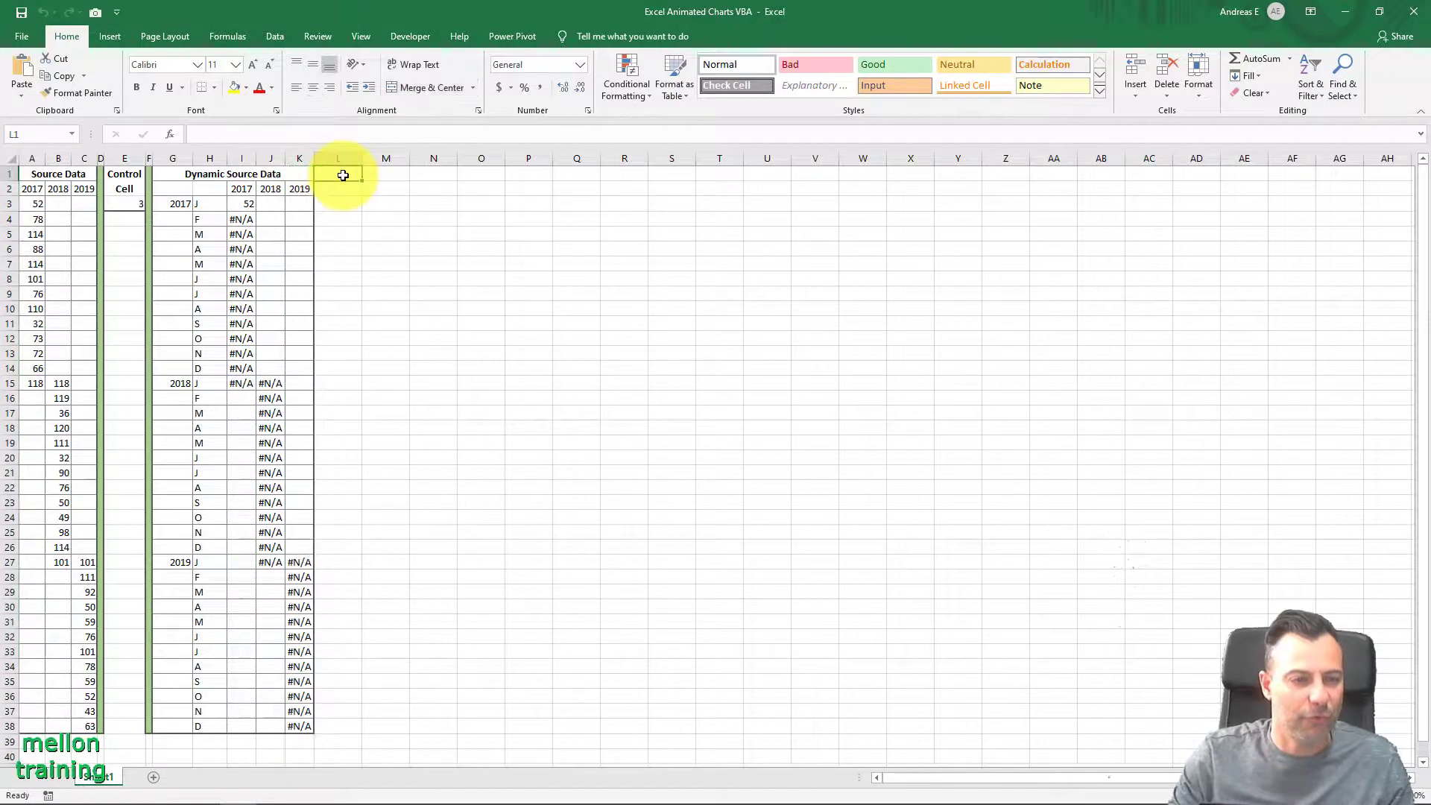
double_click(246, 203)
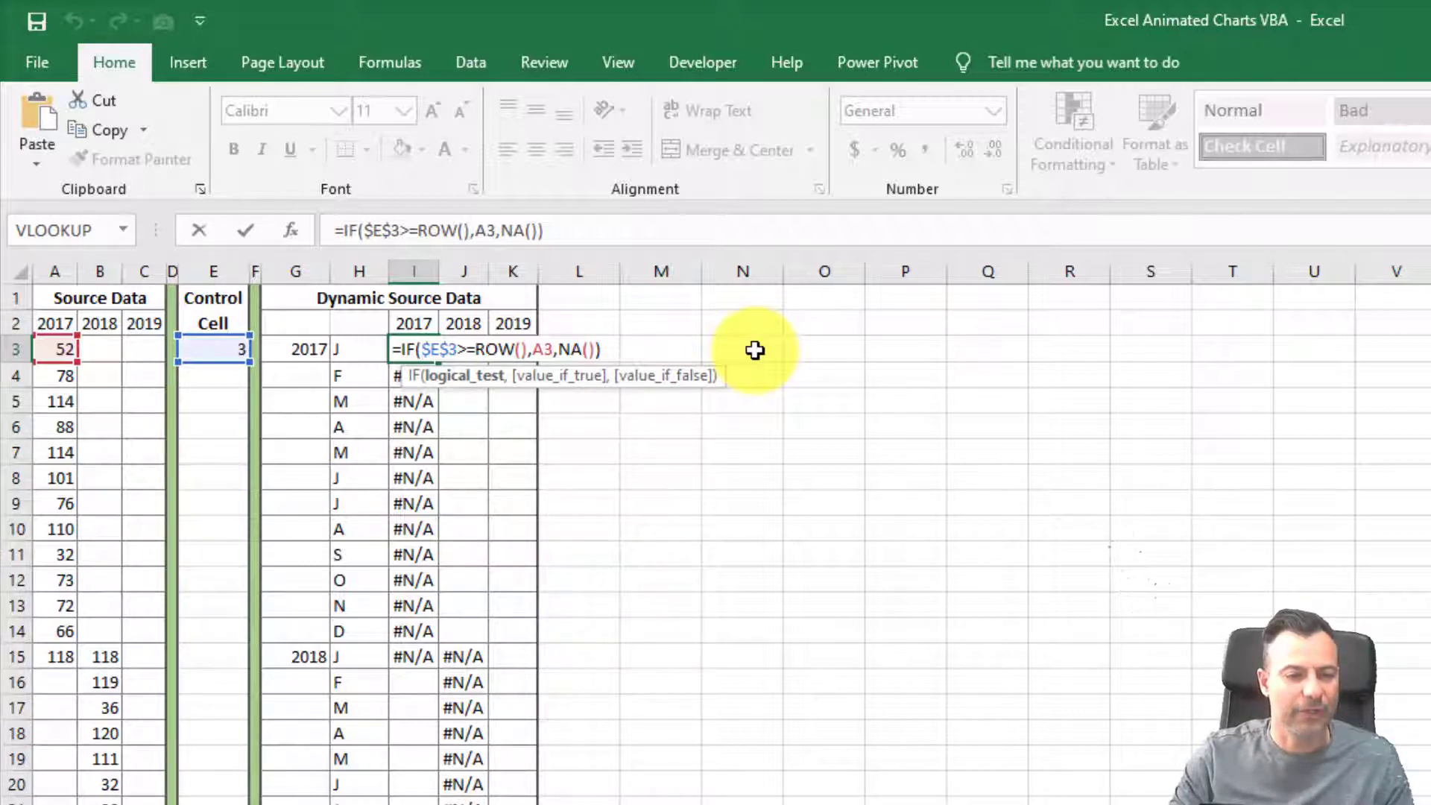
Enter 10 in control cell E3 so the 2017 column shows January–August values
key("ctrl+Return")
left_click(192, 350)
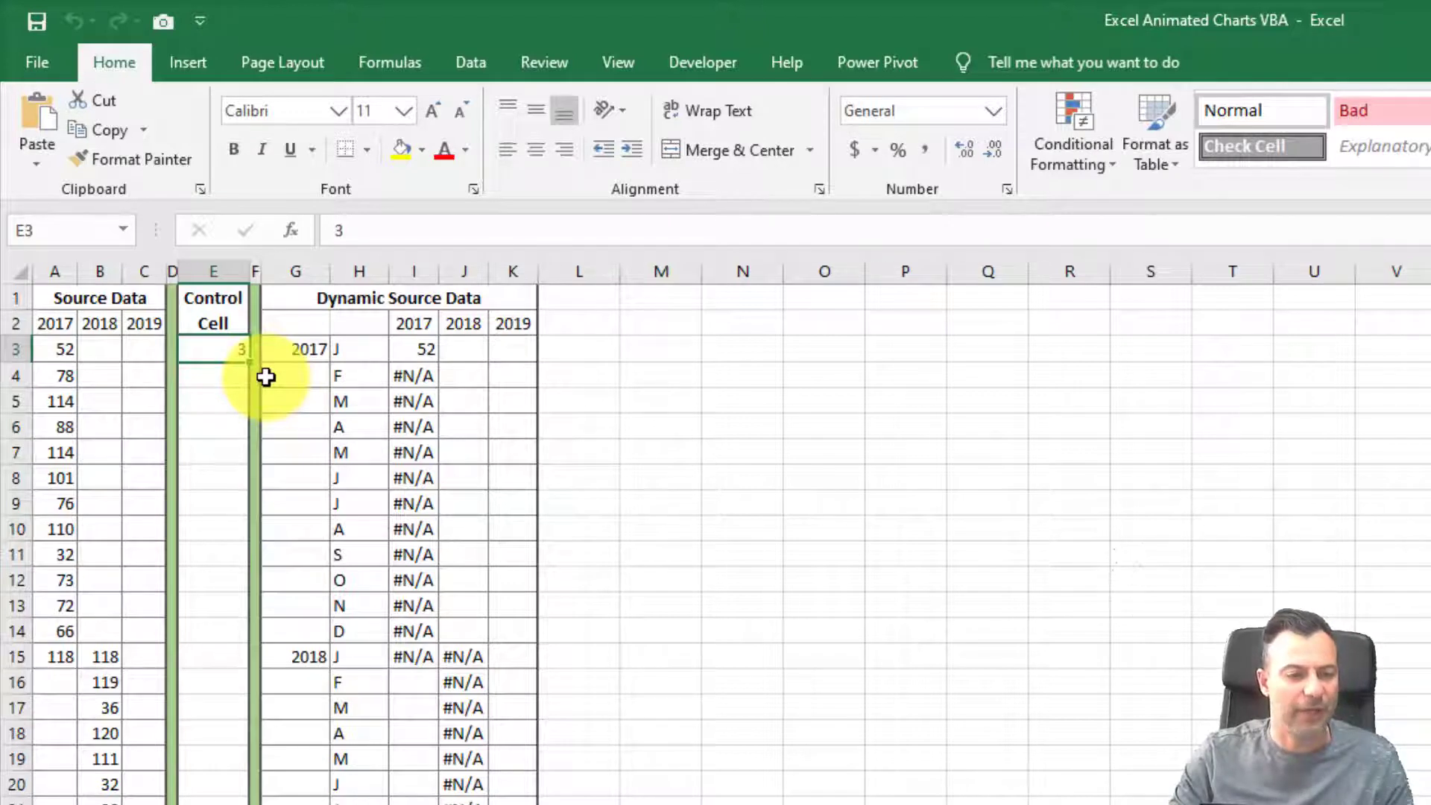
type("10")
key("Return")
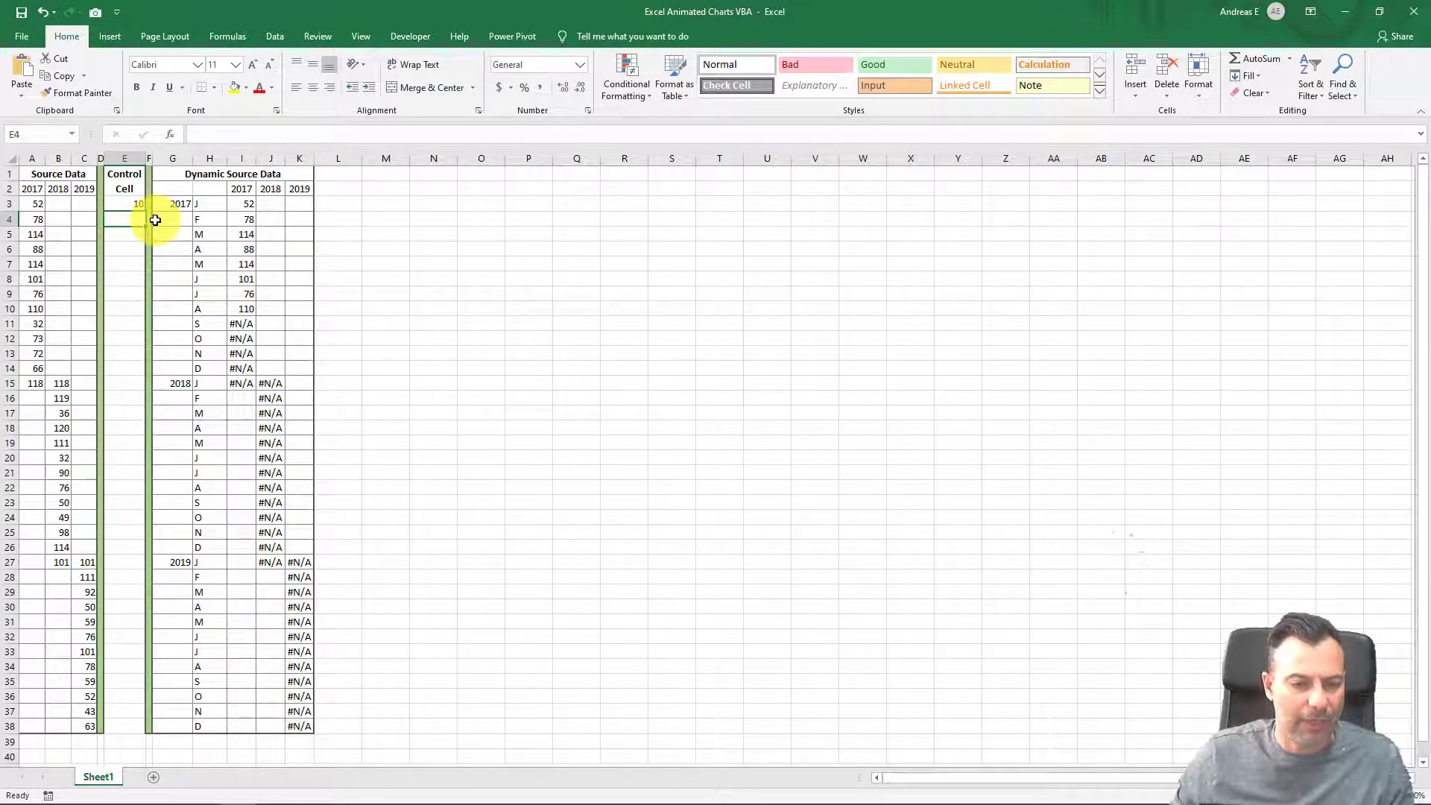
Insert a clustered column chart of G2:K38, then move and enlarge it beside the table
mouse_move(173, 189)
left_mouse_down()
mouse_move(256, 204)
mouse_move(311, 730)
left_mouse_up()
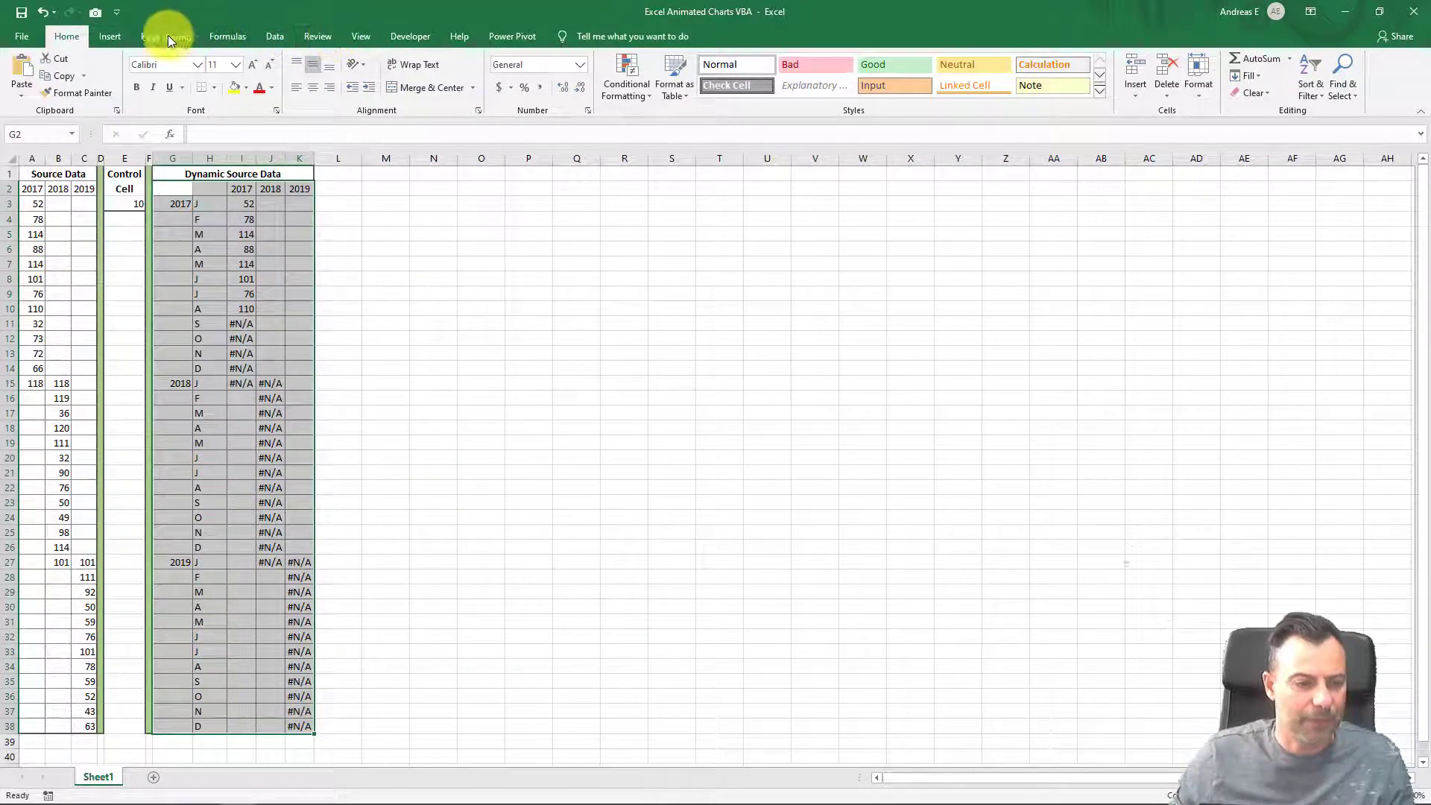
left_click(112, 36)
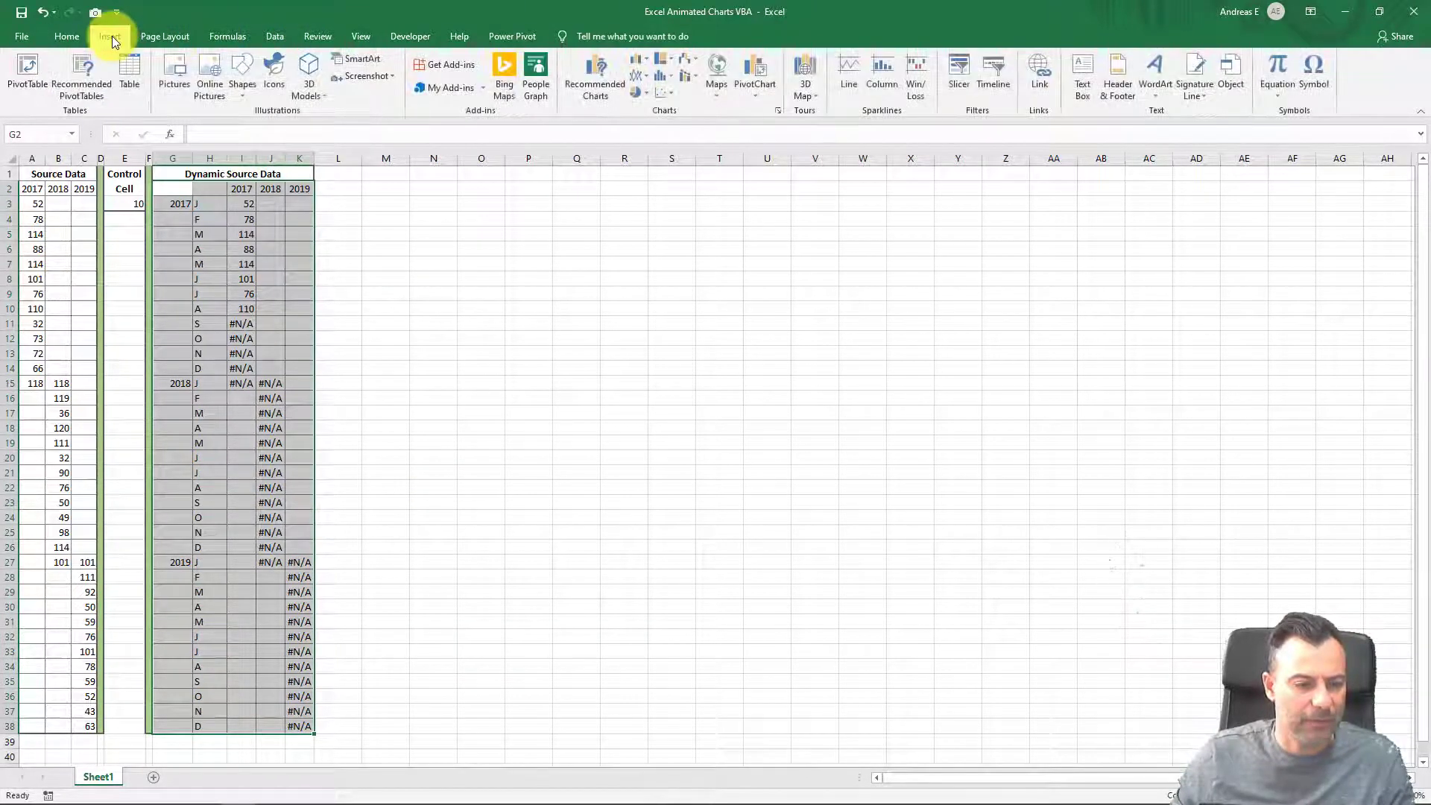
left_click(639, 59)
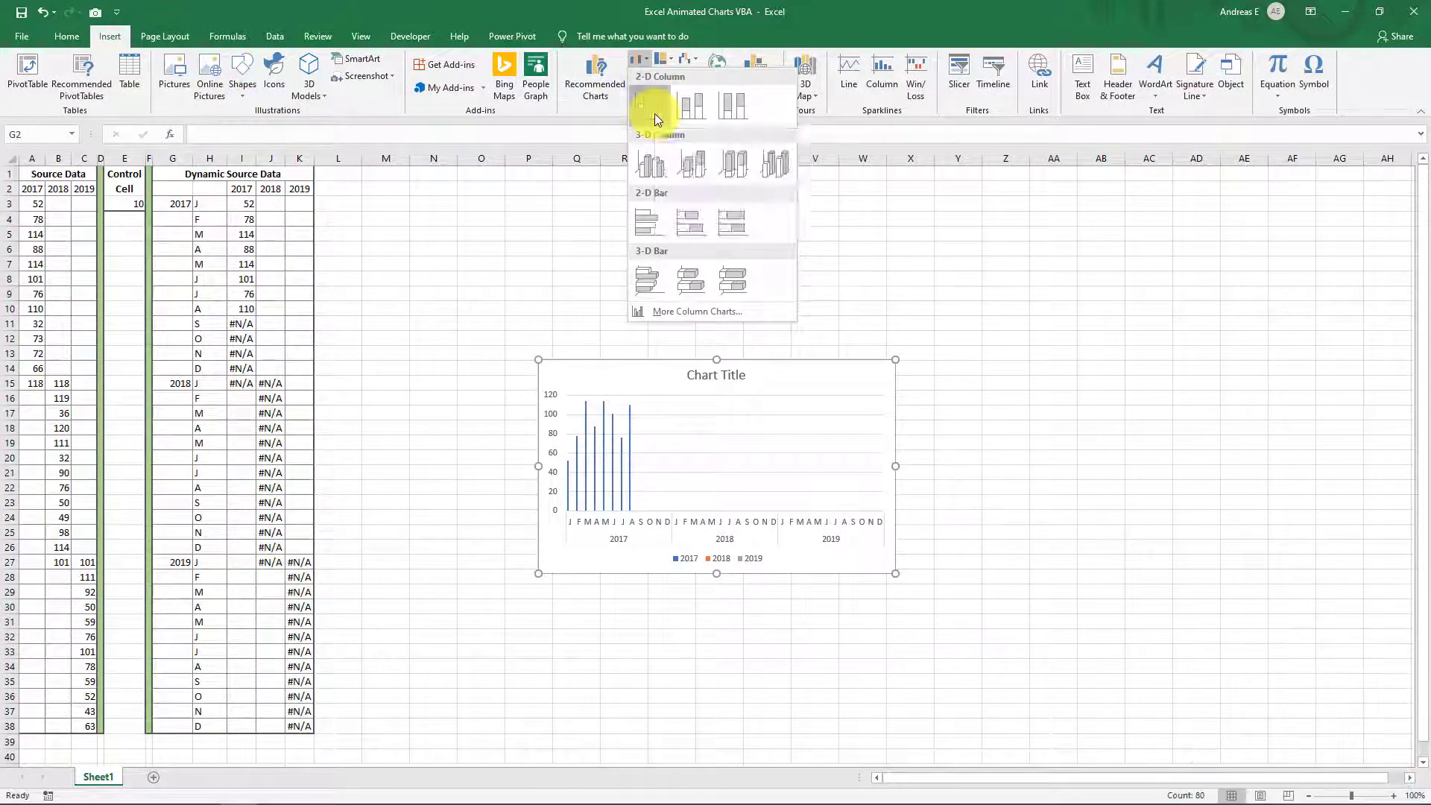
left_click(654, 113)
left_click_drag(647, 374, 432, 193)
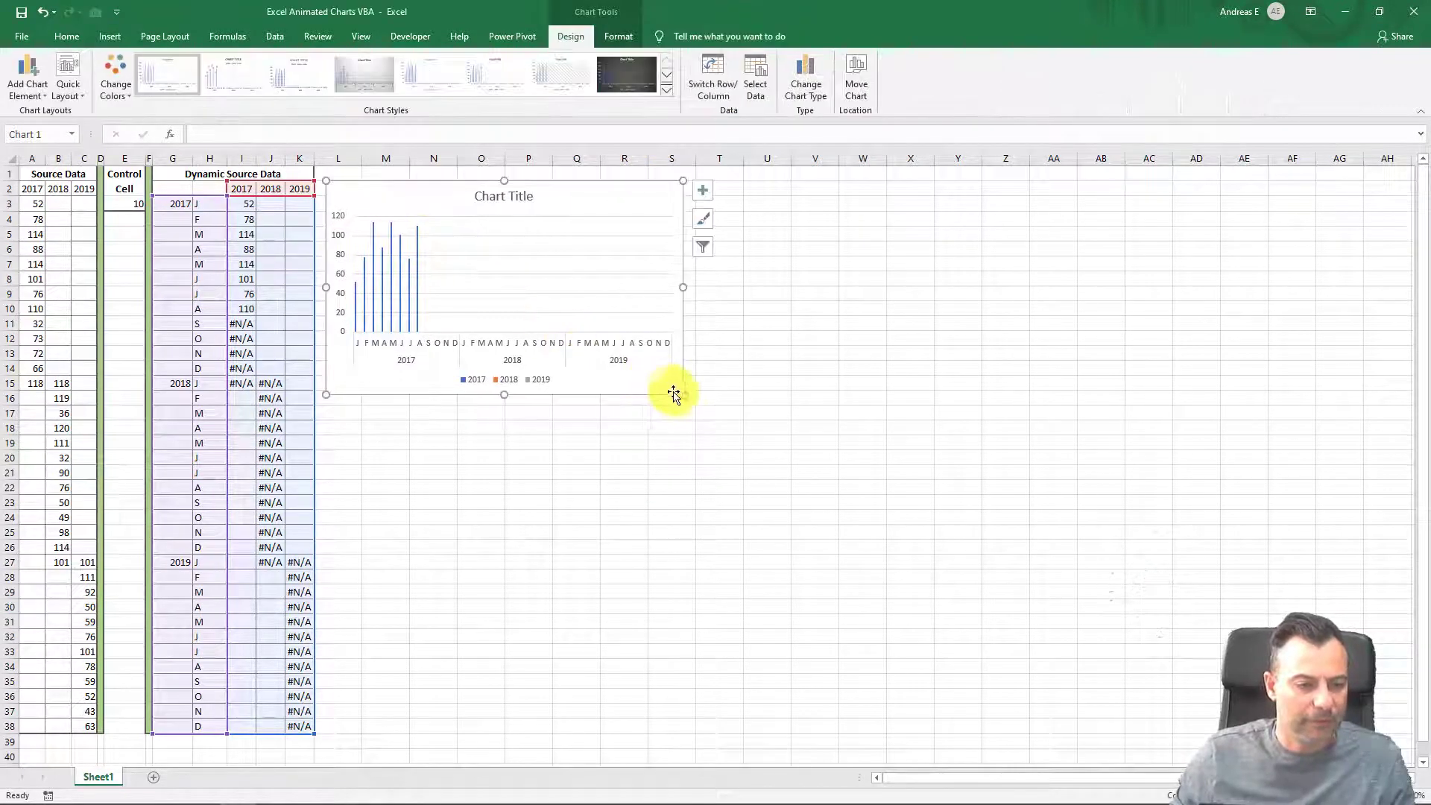
left_click_drag(849, 539, 932, 549)
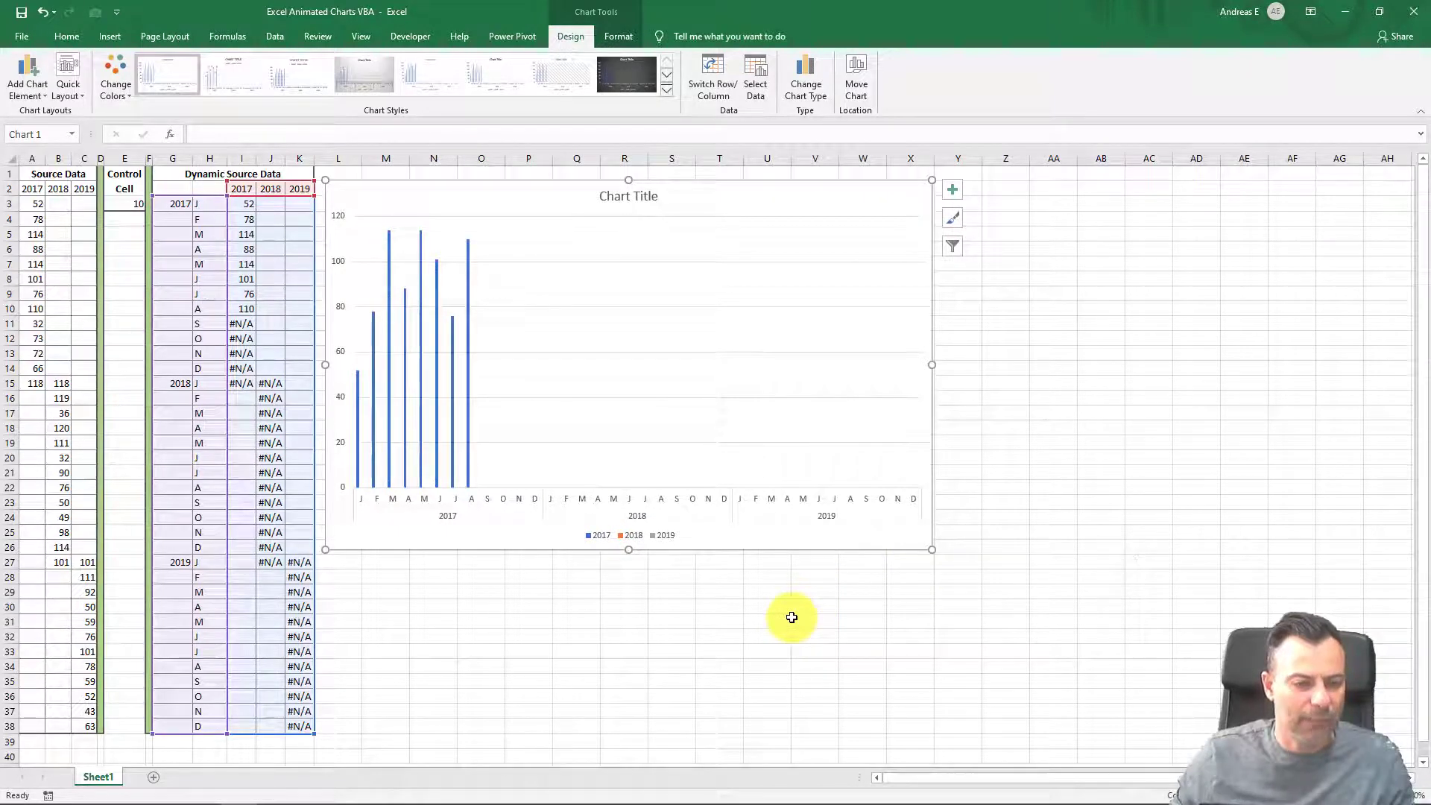
Enter 38 in control cell E3 so every month plots
left_click(129, 209)
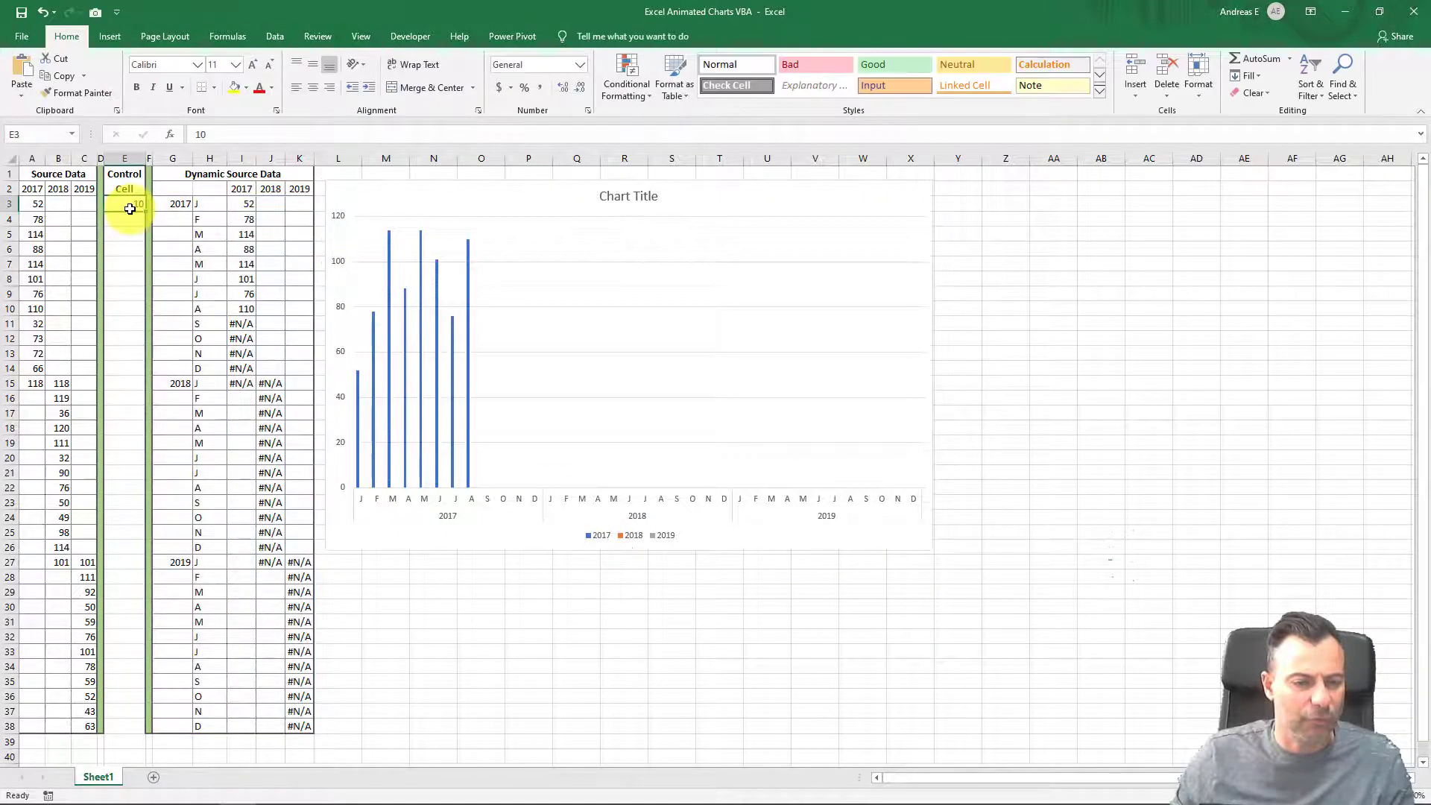
type("38")
key("Return")
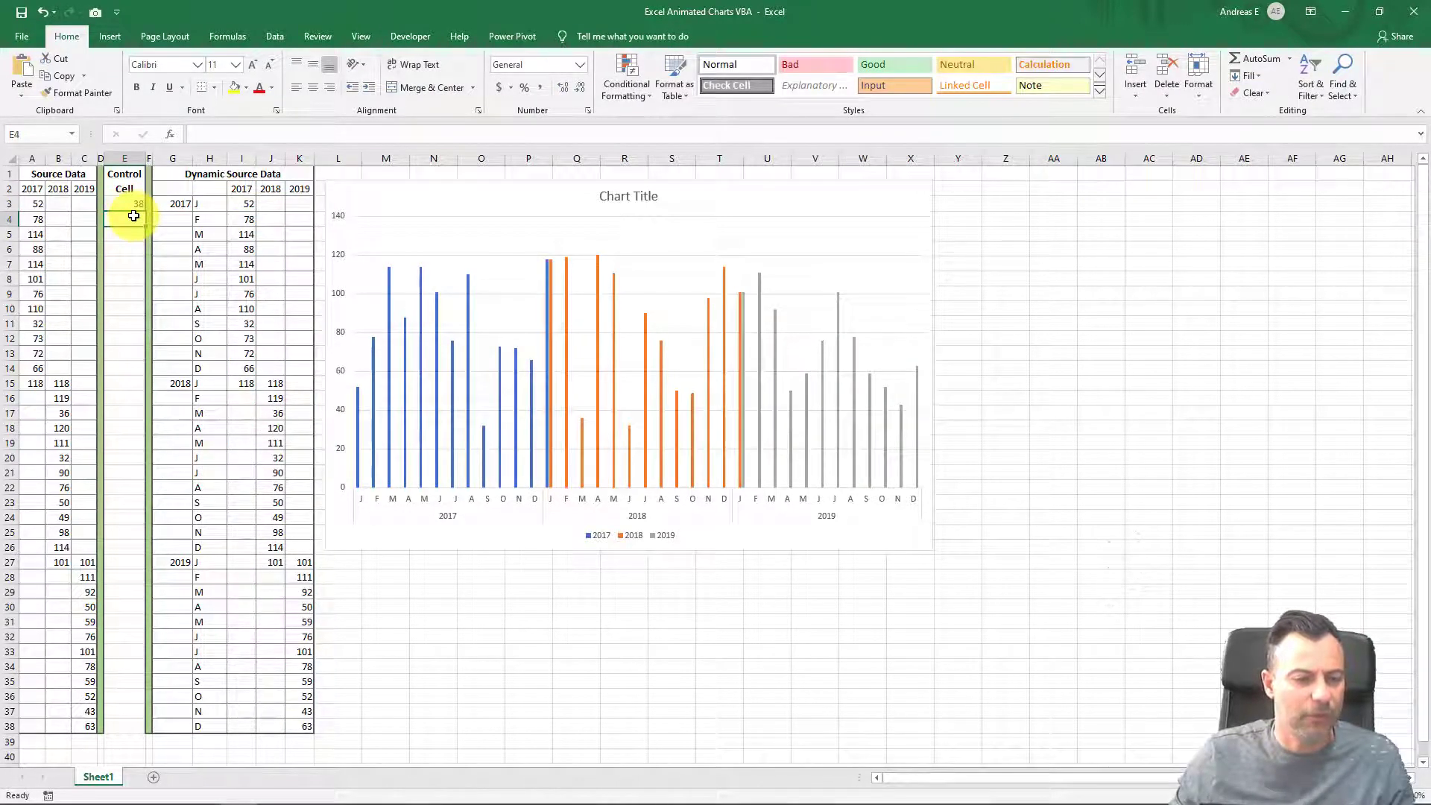
Give the data series 100% series overlap and 50% gap width
right_click(468, 357)
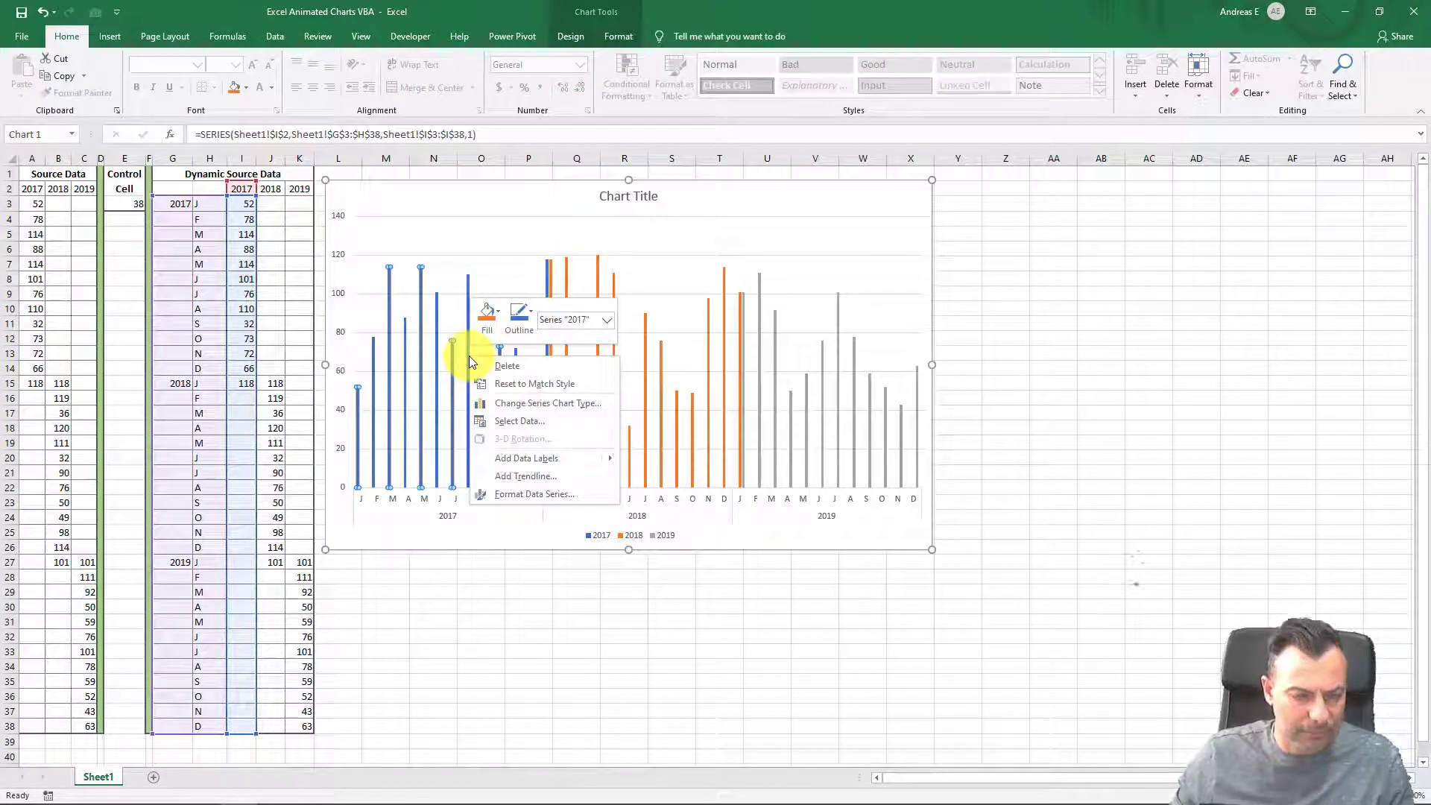
left_click(543, 488)
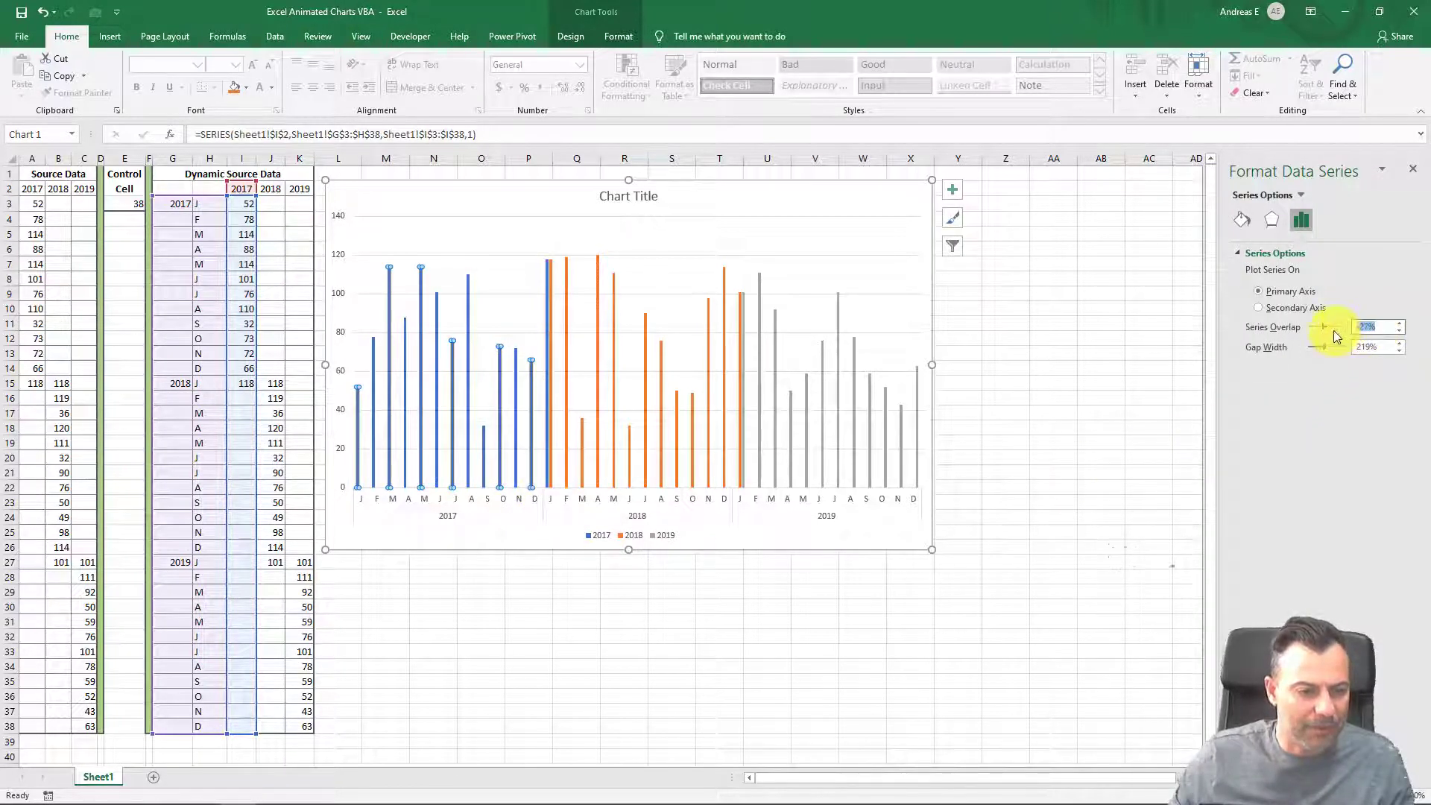
type("00")
key("Return")
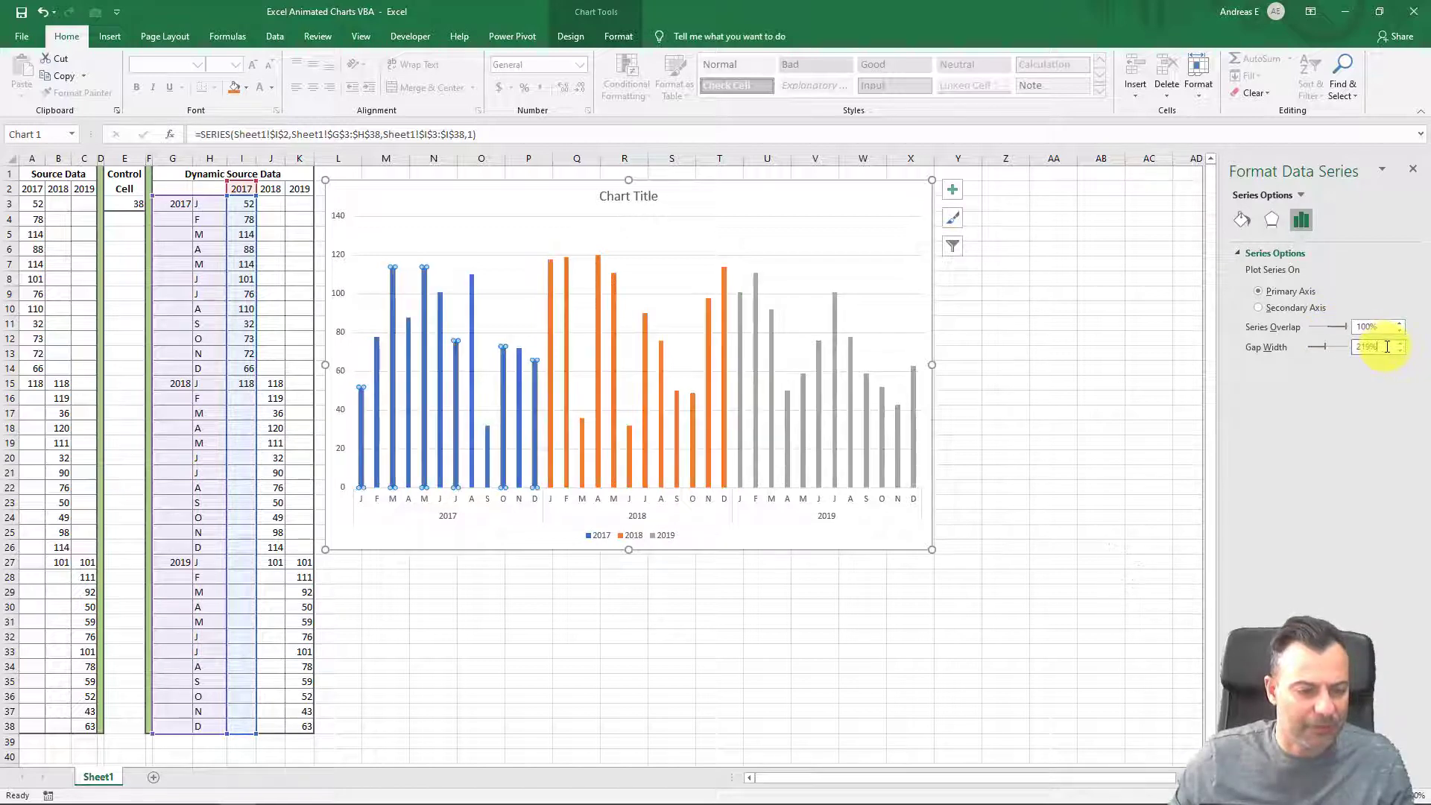
double_click(1388, 347)
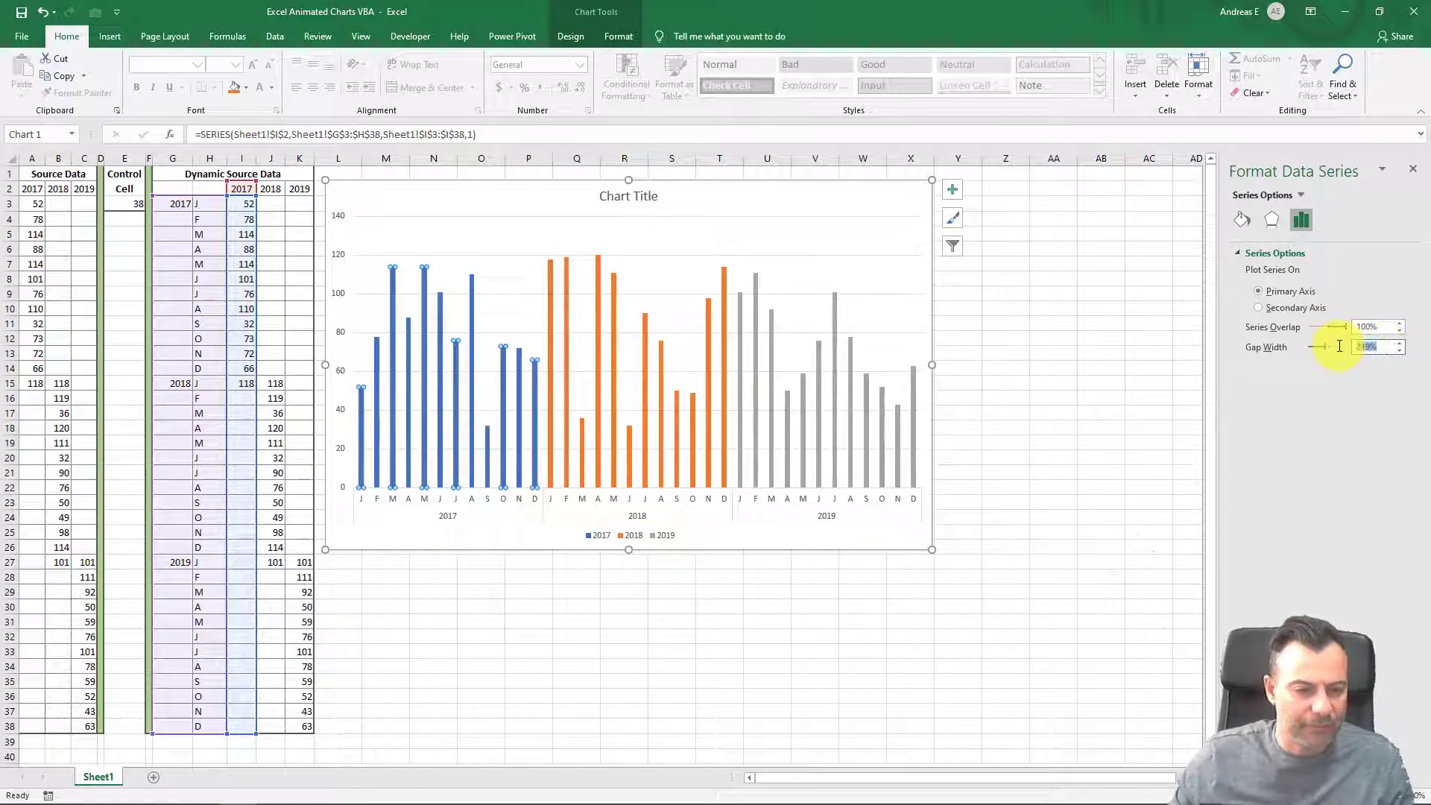
type("50")
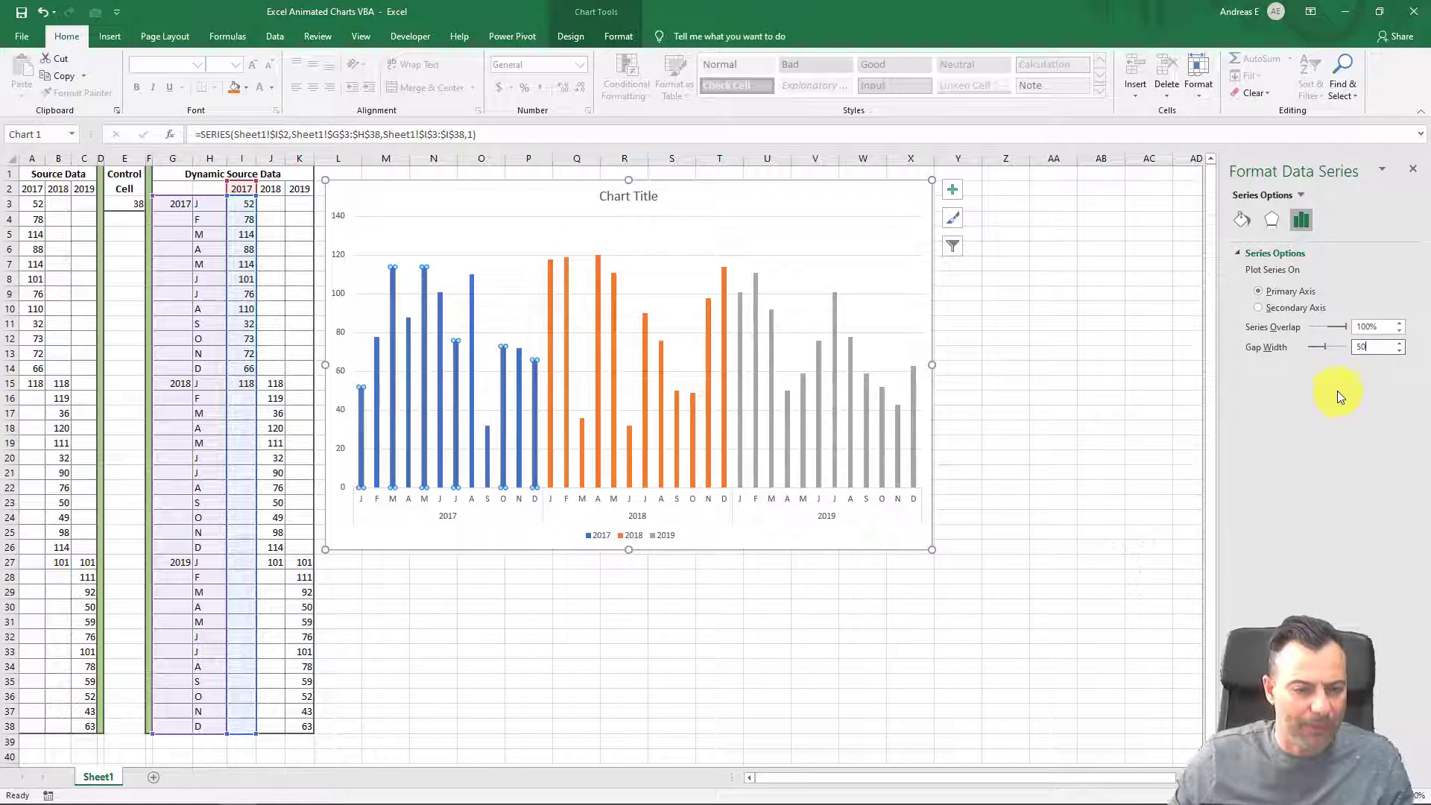
key("Return")
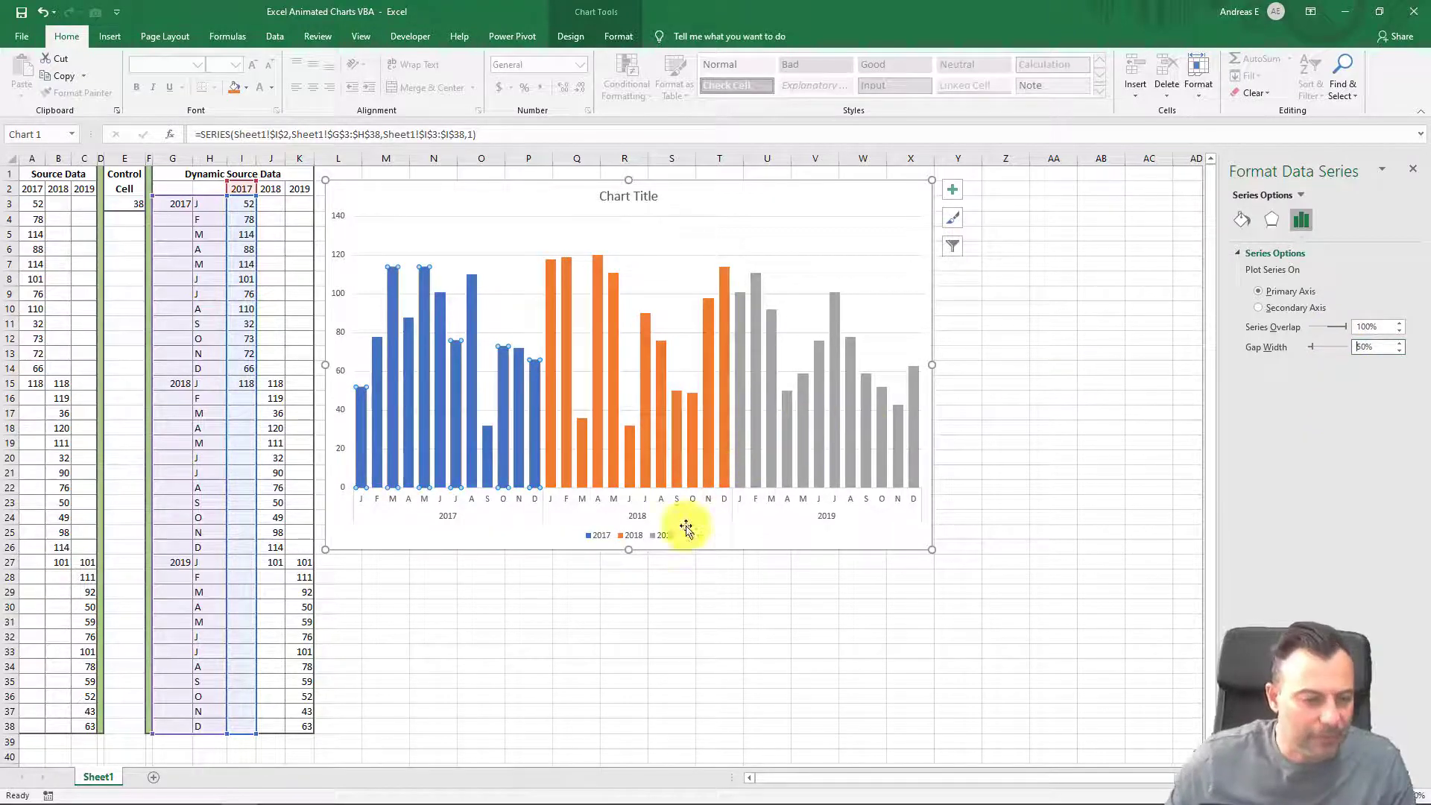
Delete the chart's legend, major gridlines and chart title
left_click(605, 535)
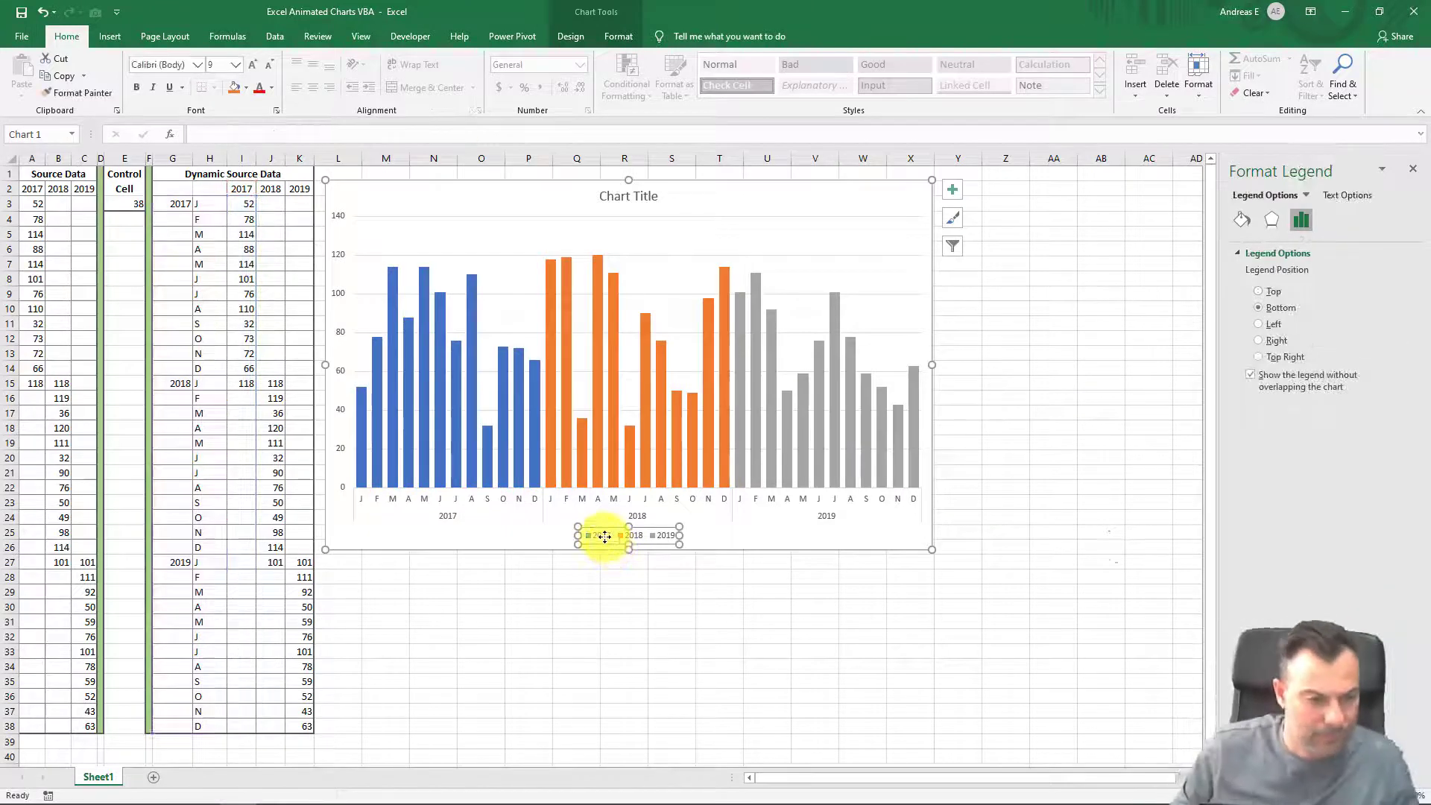
key("Delete")
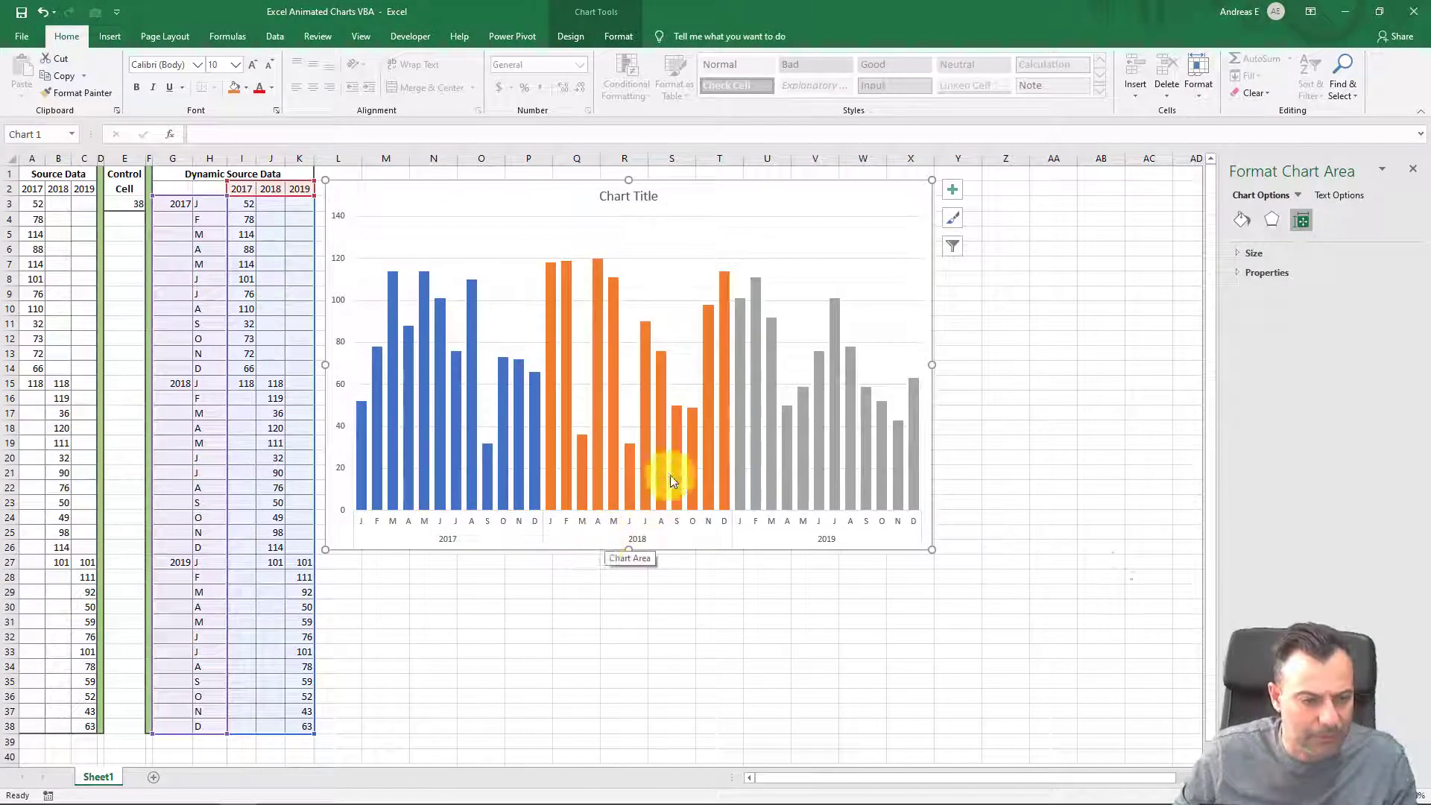
left_click(680, 260)
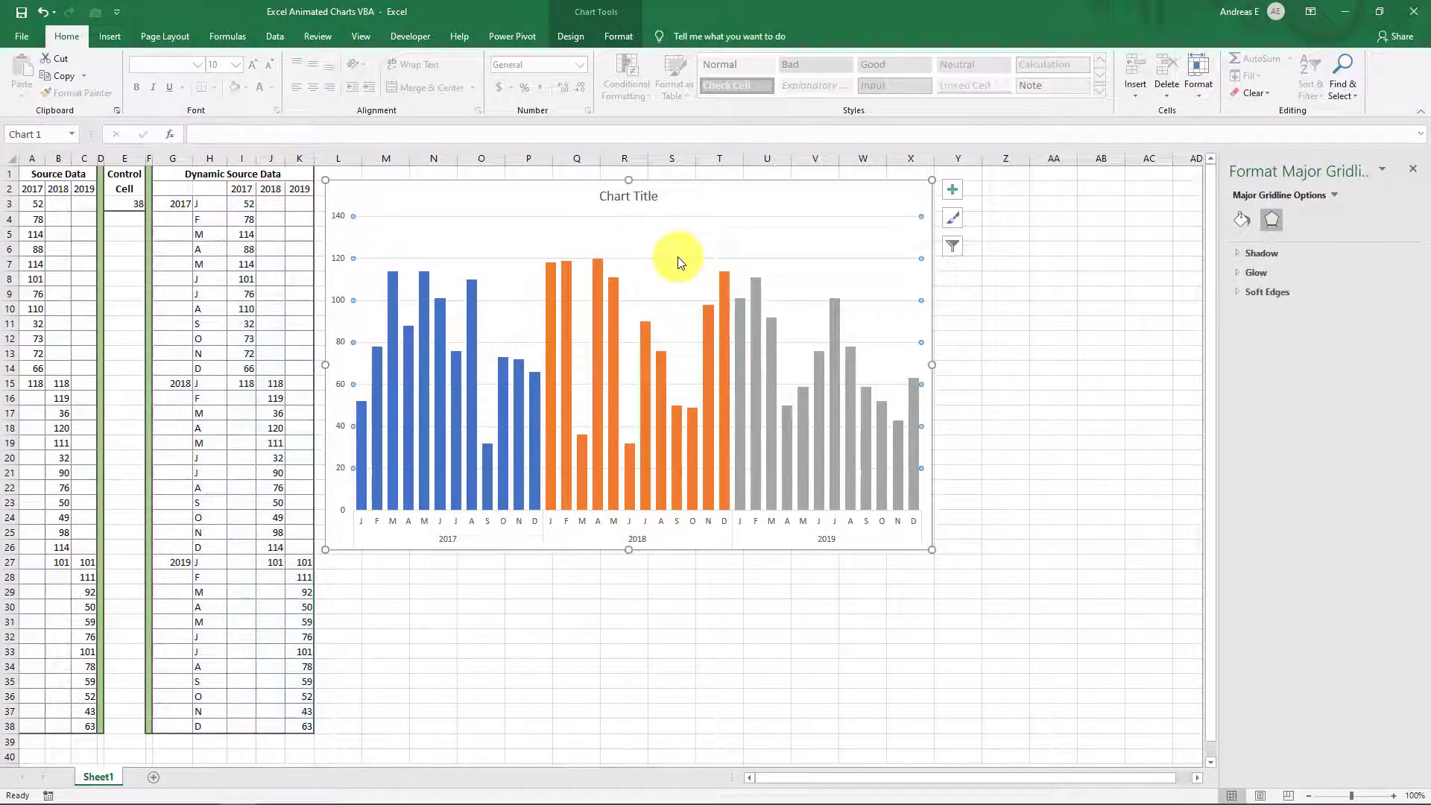
key("Delete")
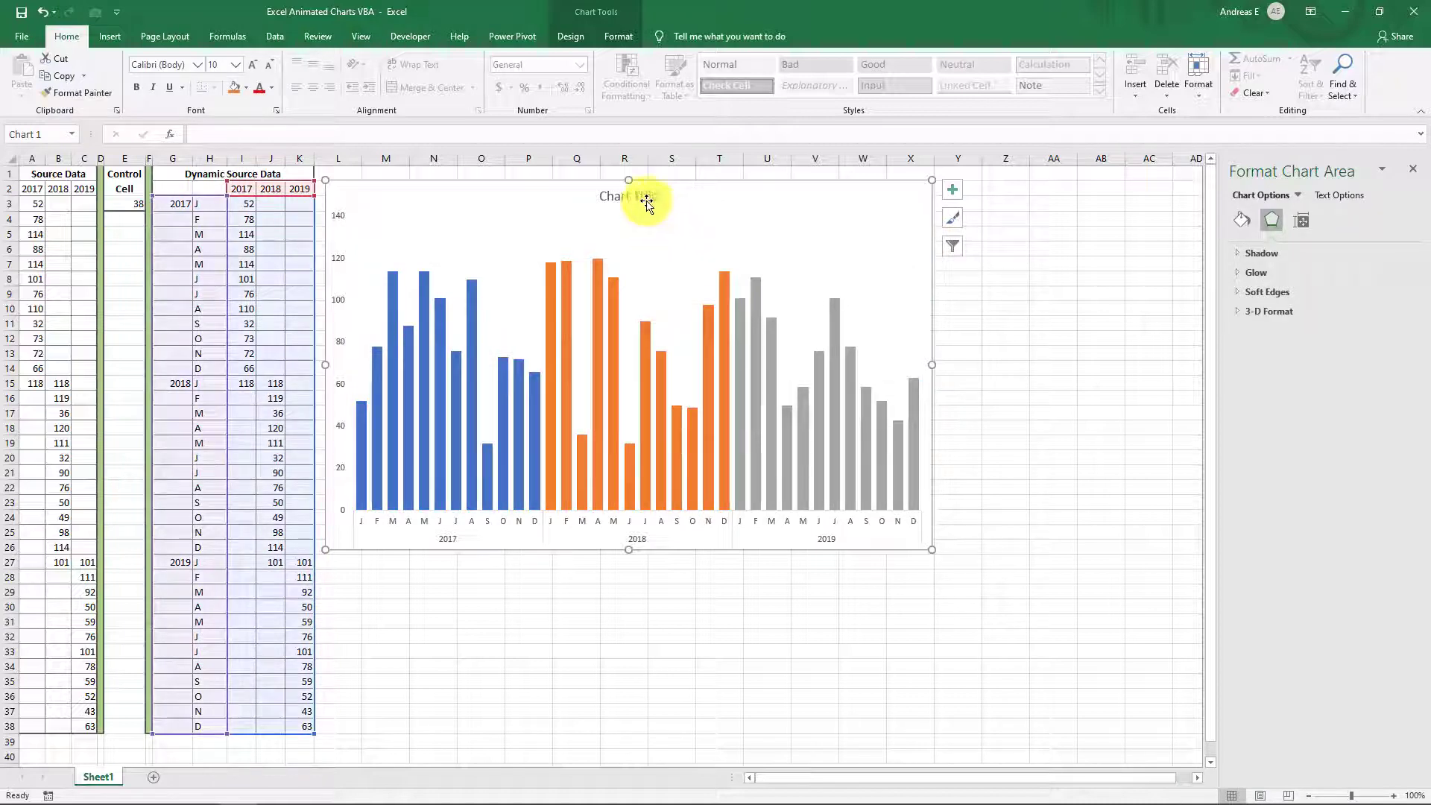
left_click(647, 202)
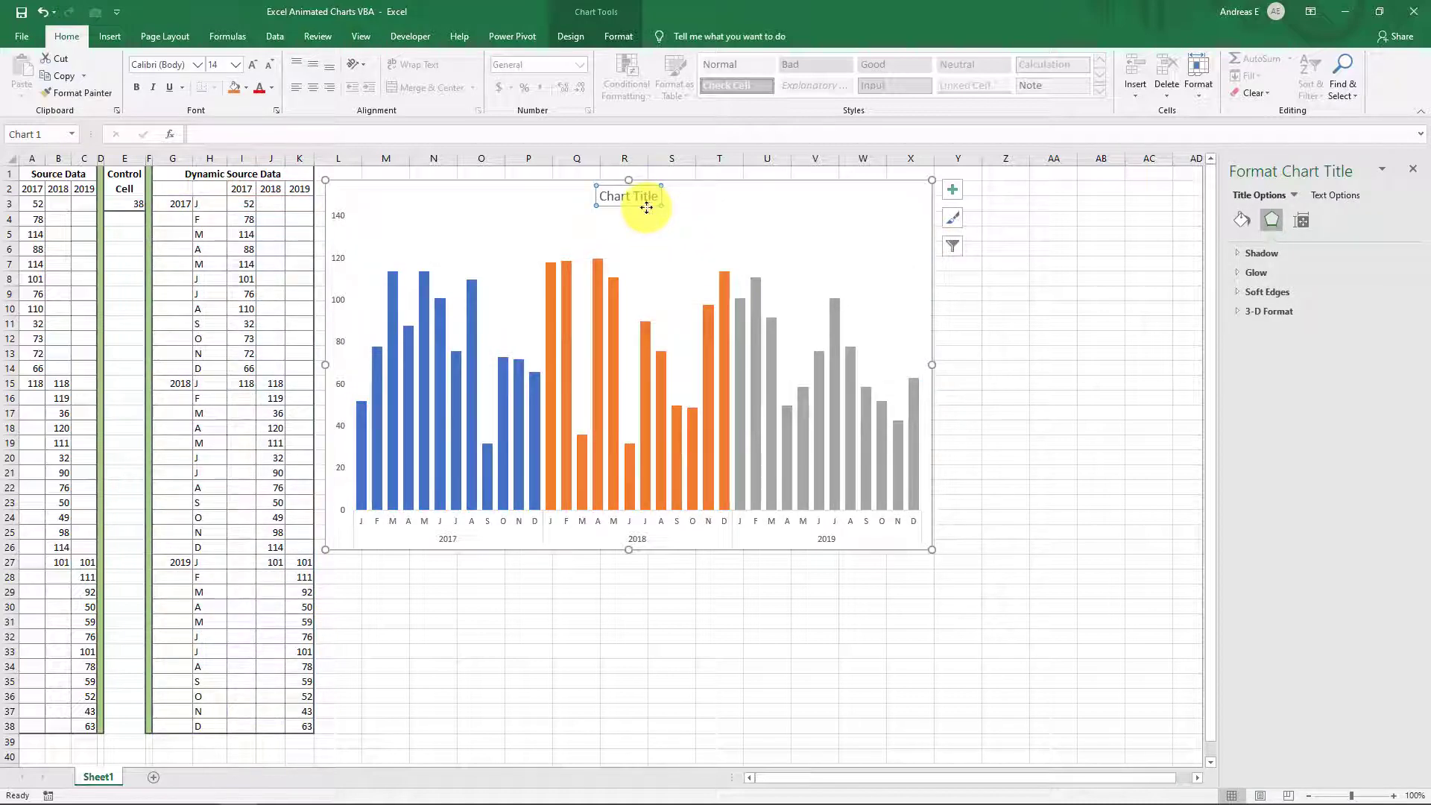
key("Delete")
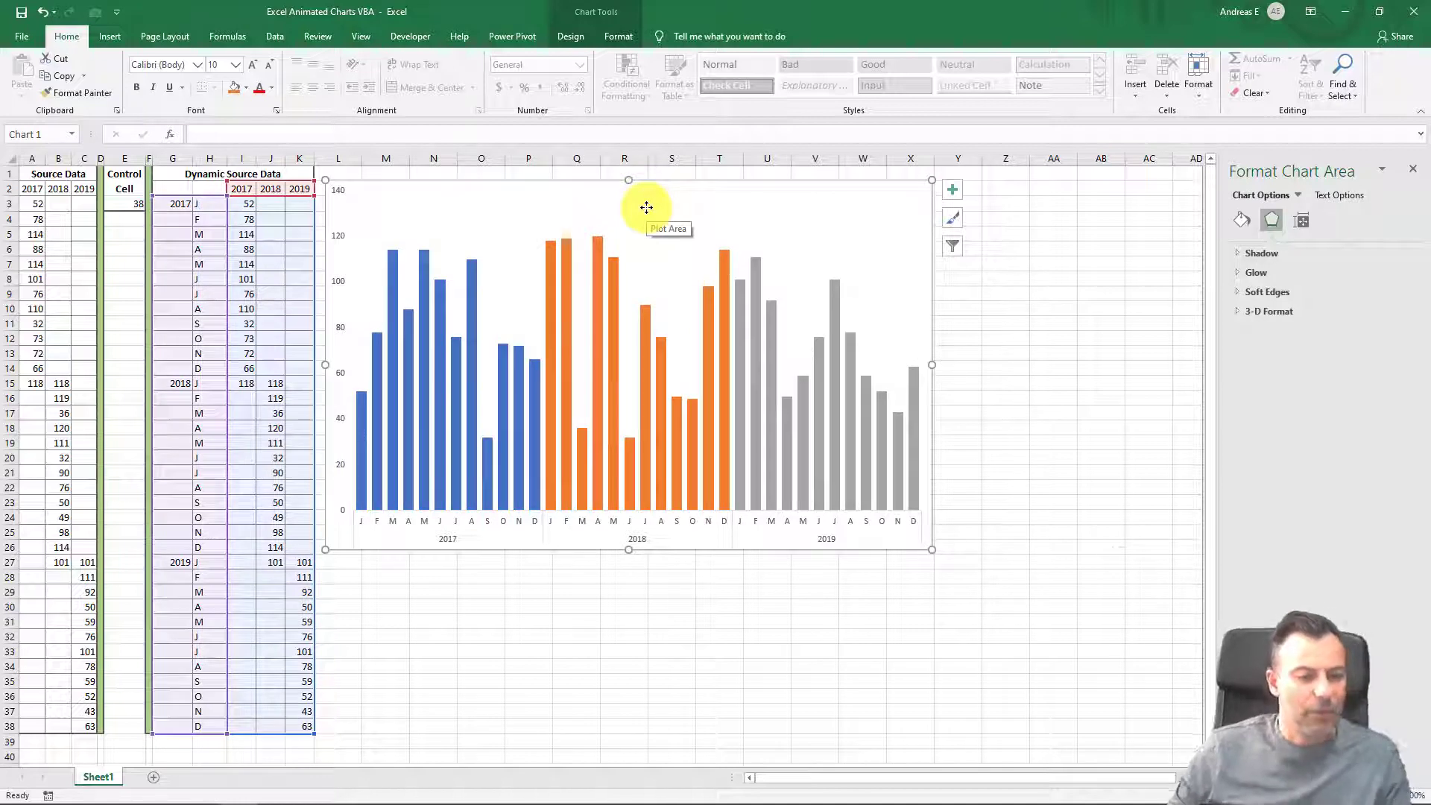
left_click(429, 39)
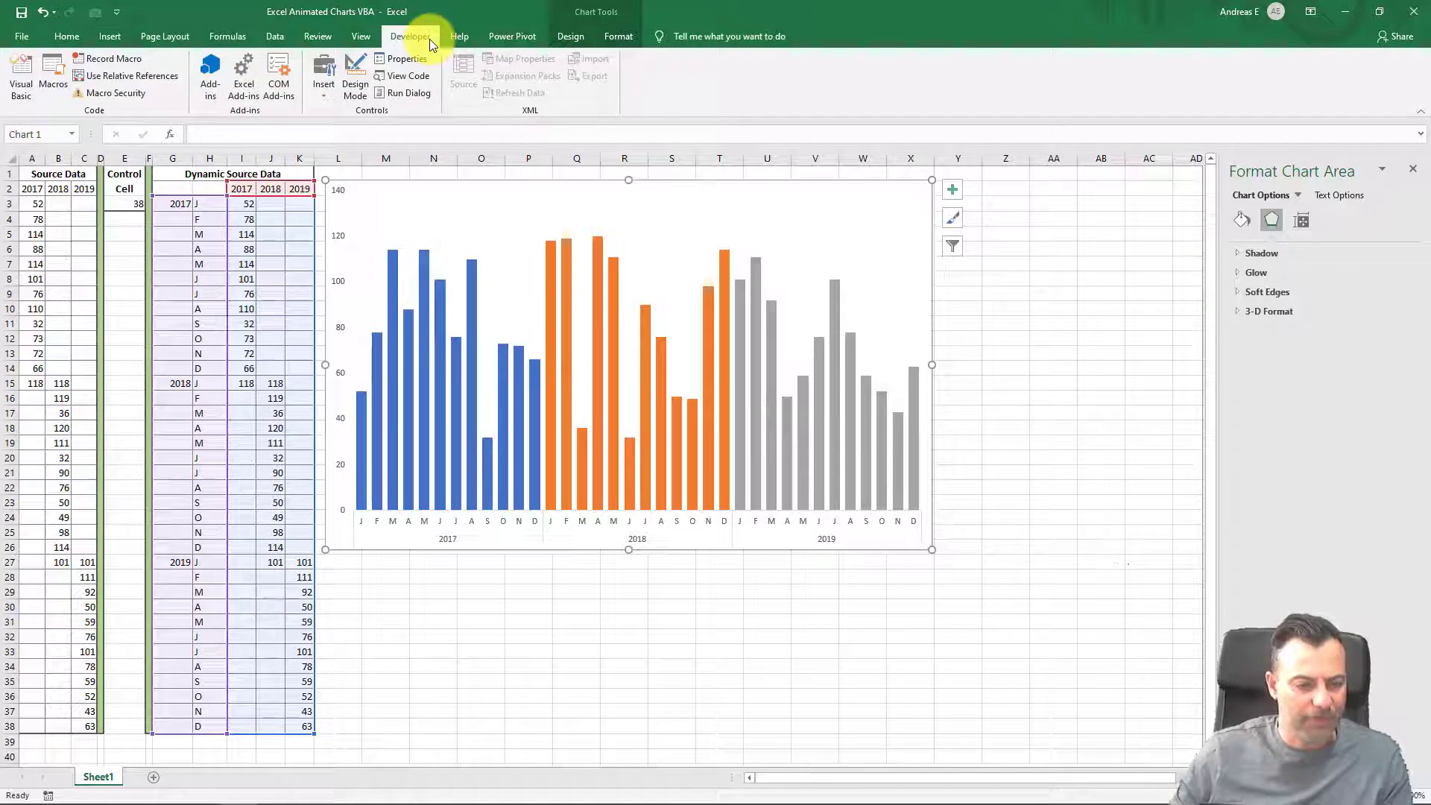
Create a new macro named Animate stored in This Workbook
left_click(55, 87)
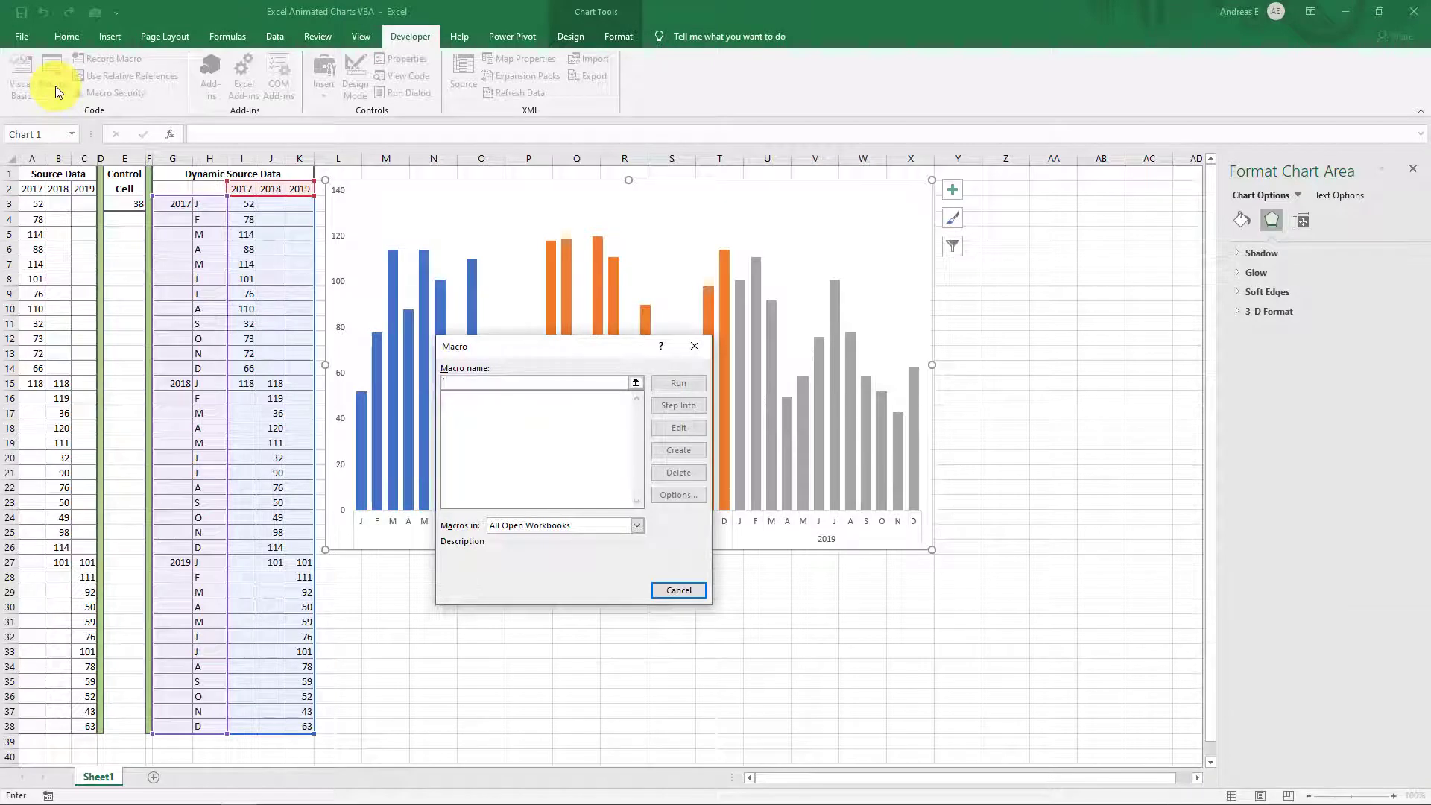
type("Animate")
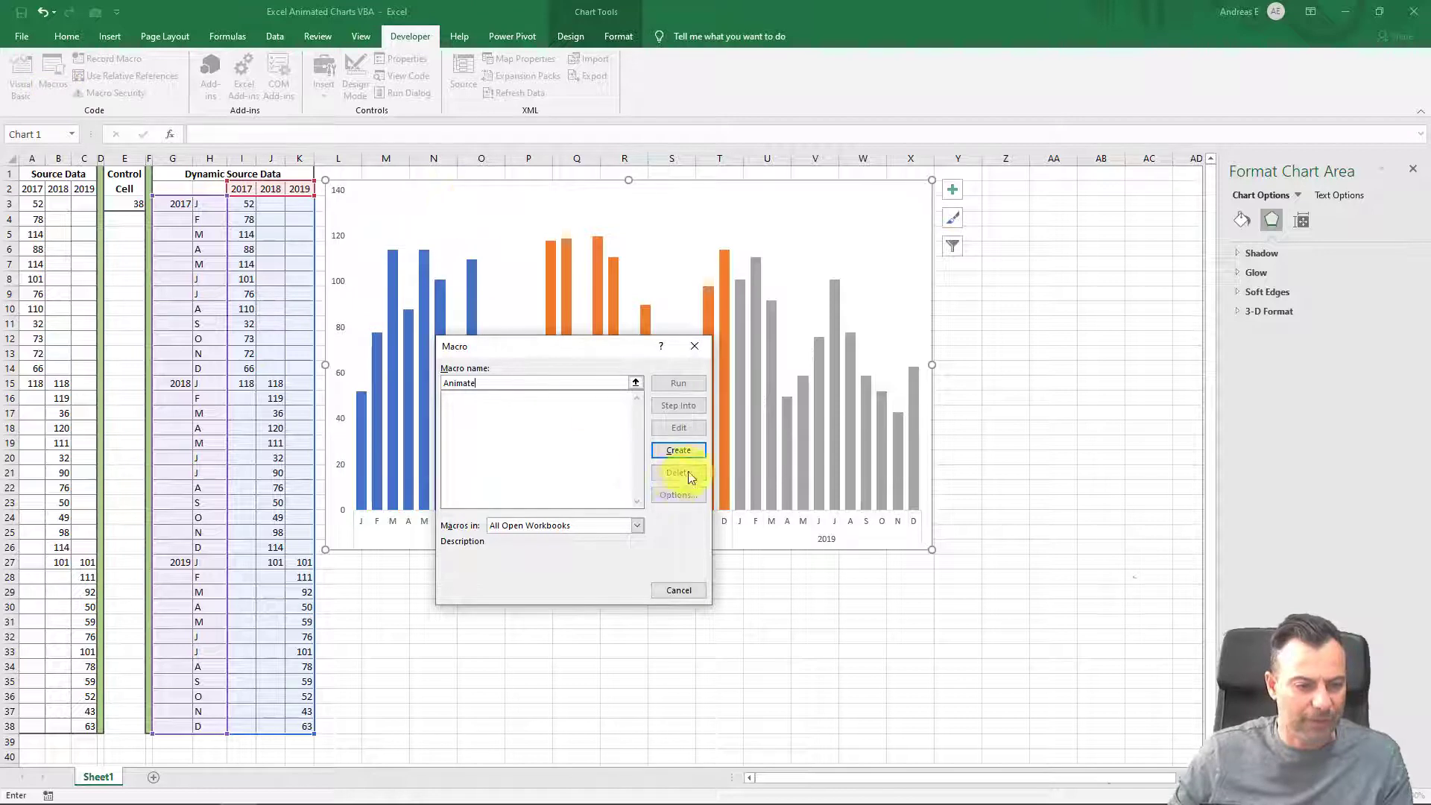
left_click(638, 525)
left_click(578, 549)
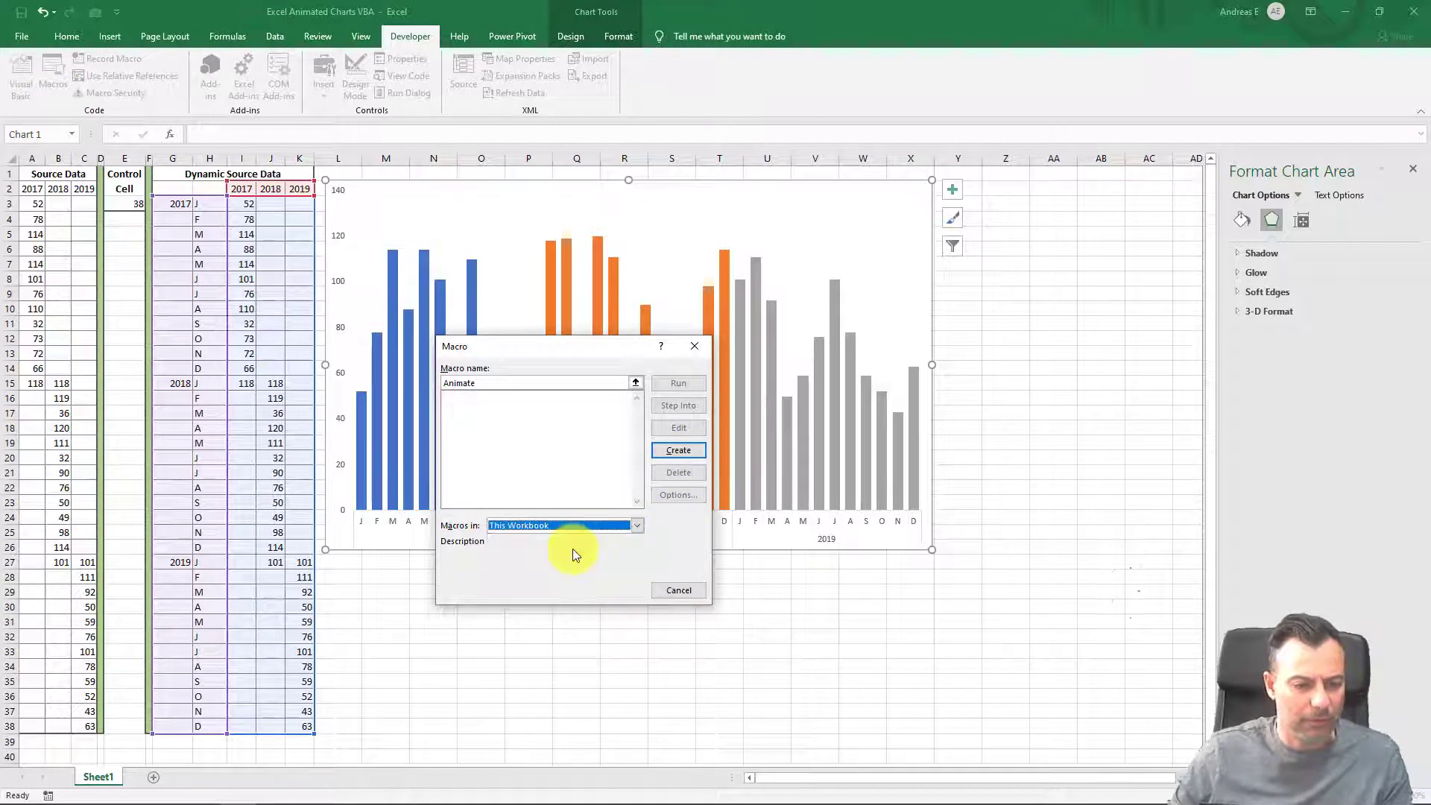
left_click(675, 452)
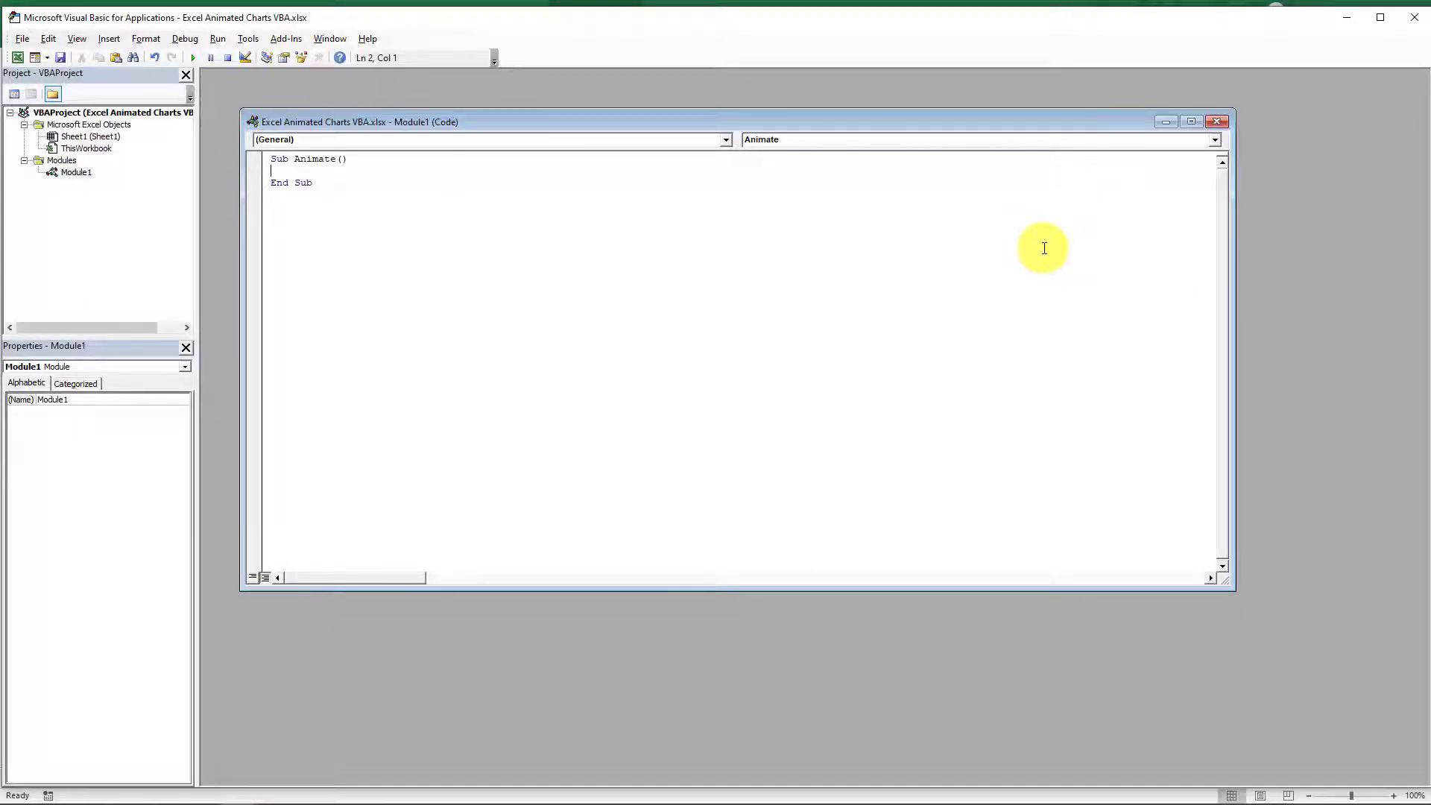
Undo the last code edit and save the workbook from the VBA editor
key("ctrl+z")
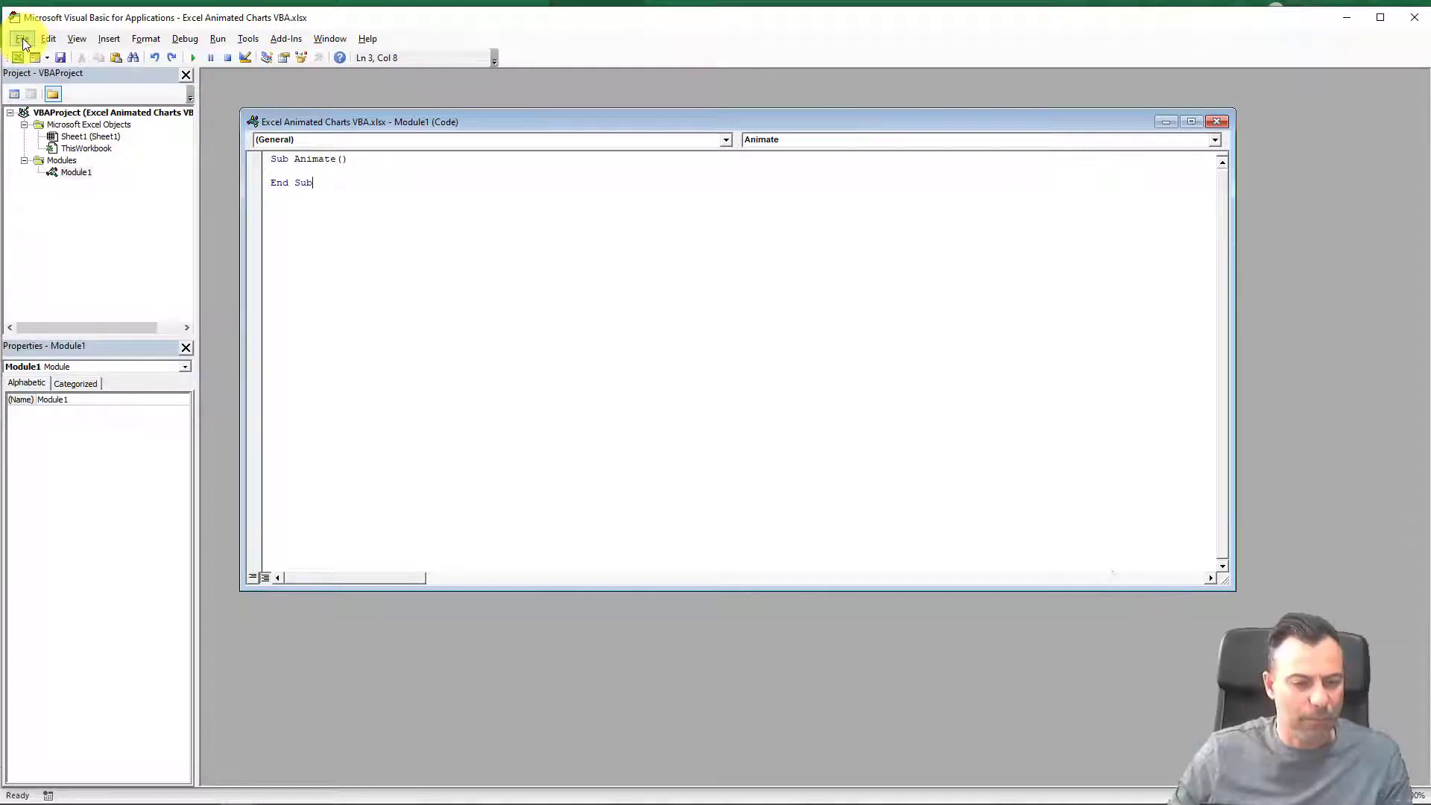
left_click(22, 41)
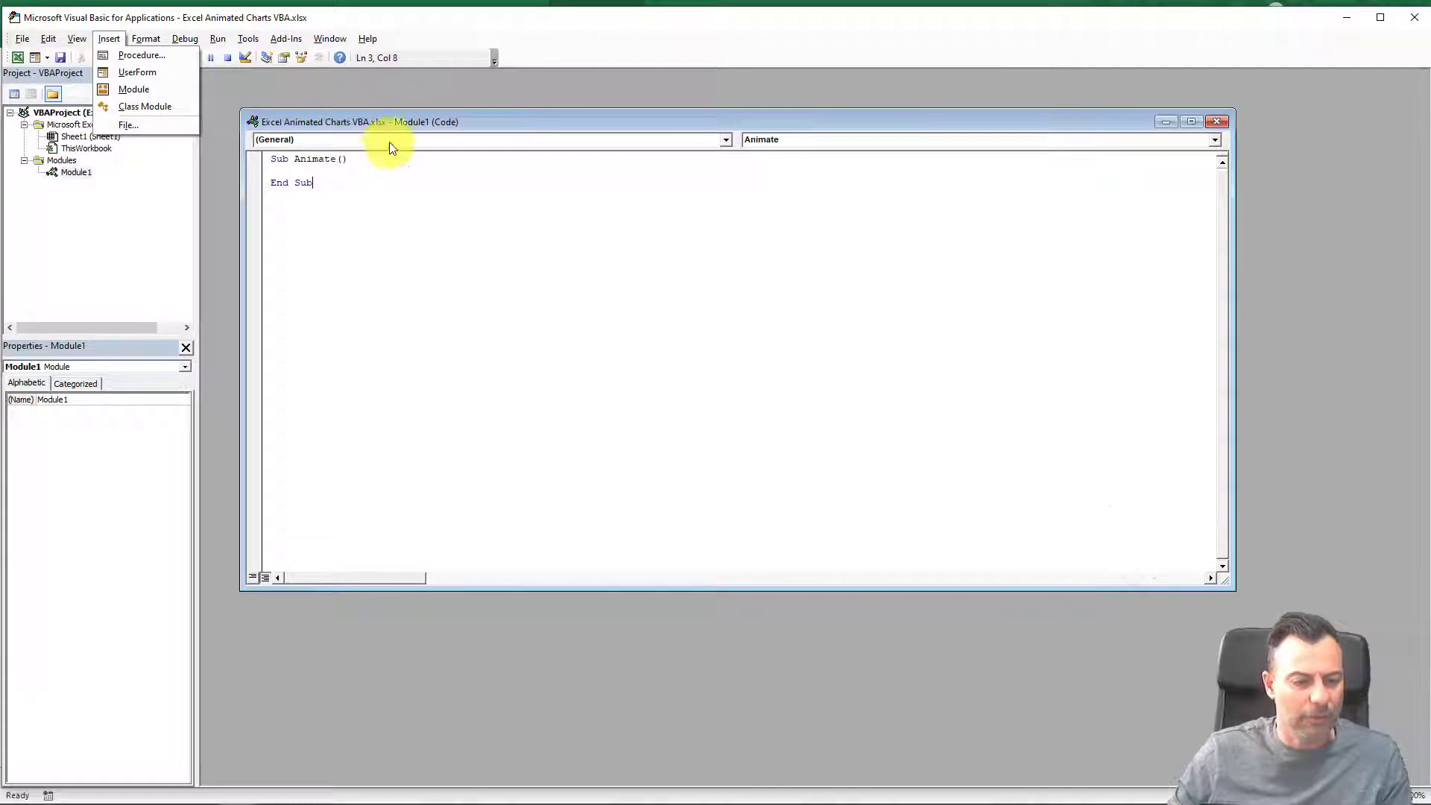
left_click(393, 122)
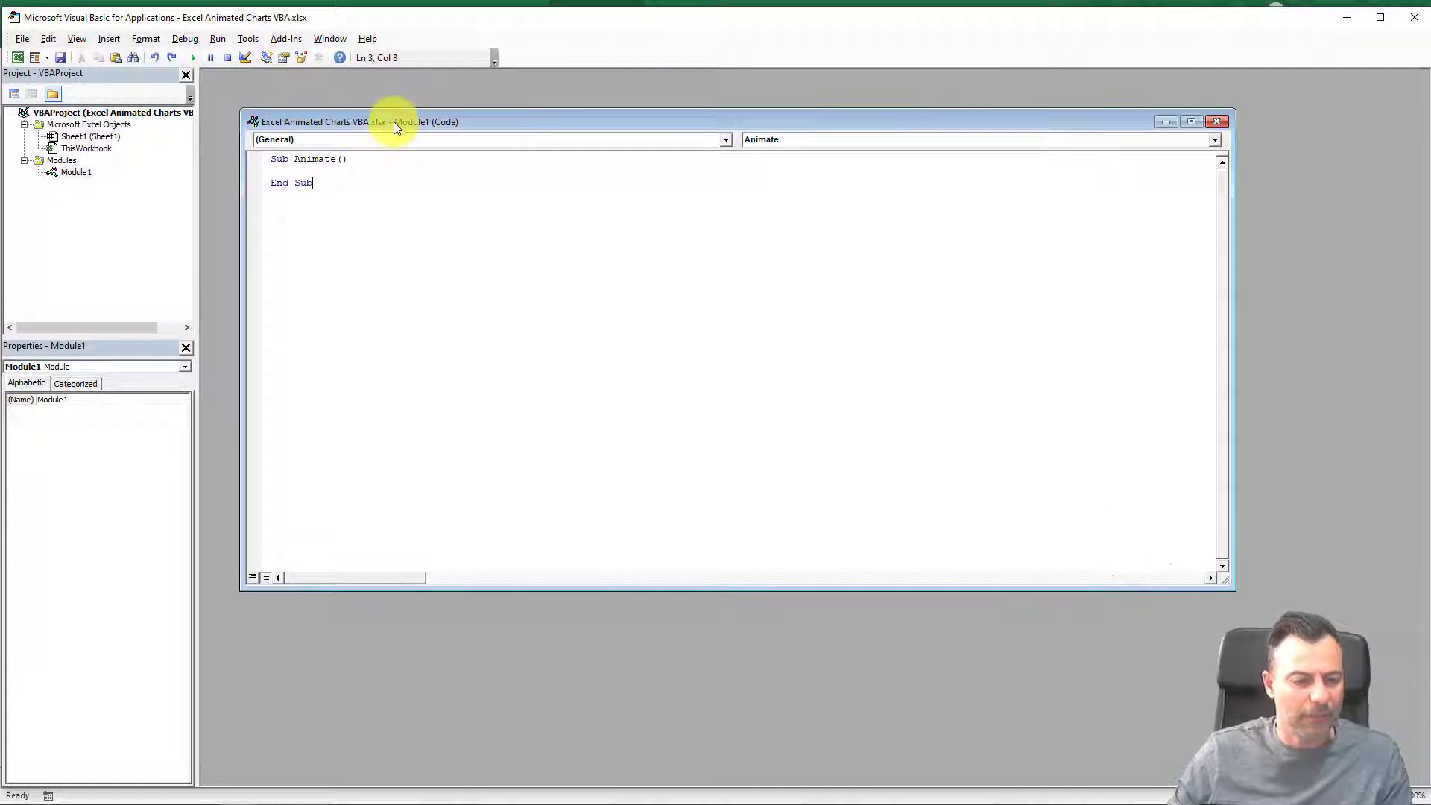
left_click(60, 56)
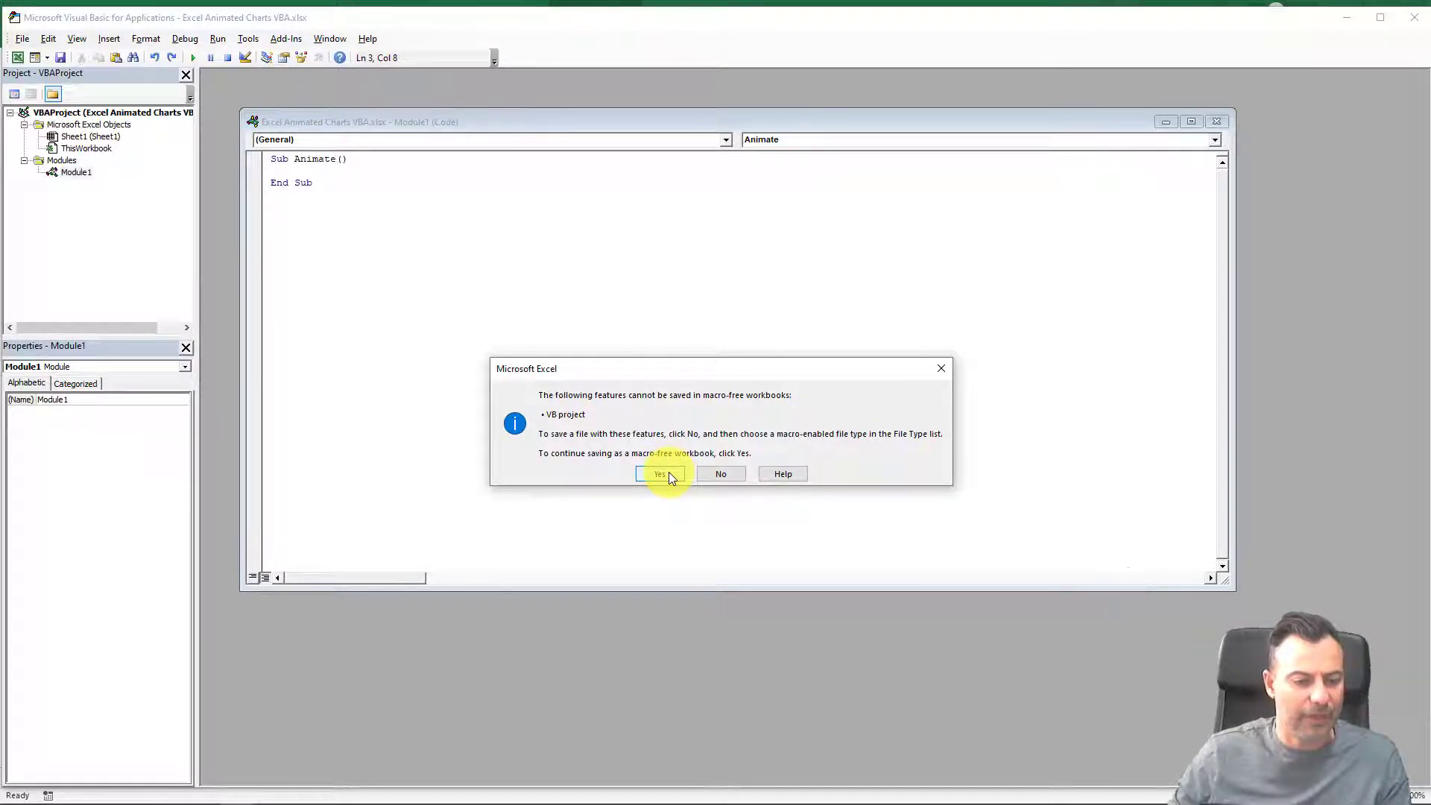
Decline the macro-free save and save 'Excel Animated Charts VBA' as an Excel Macro-Enabled Workbook
left_click(719, 476)
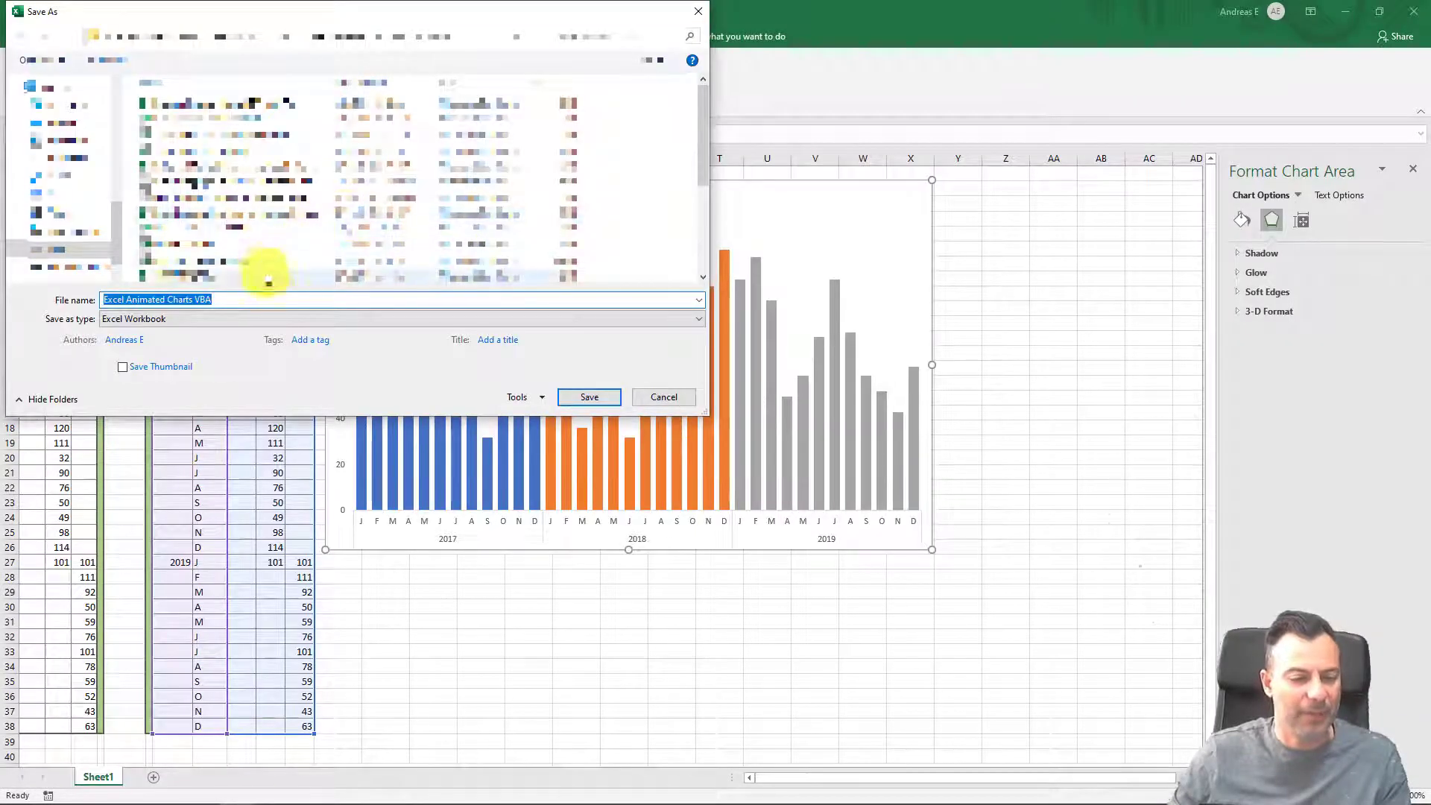
left_click(202, 318)
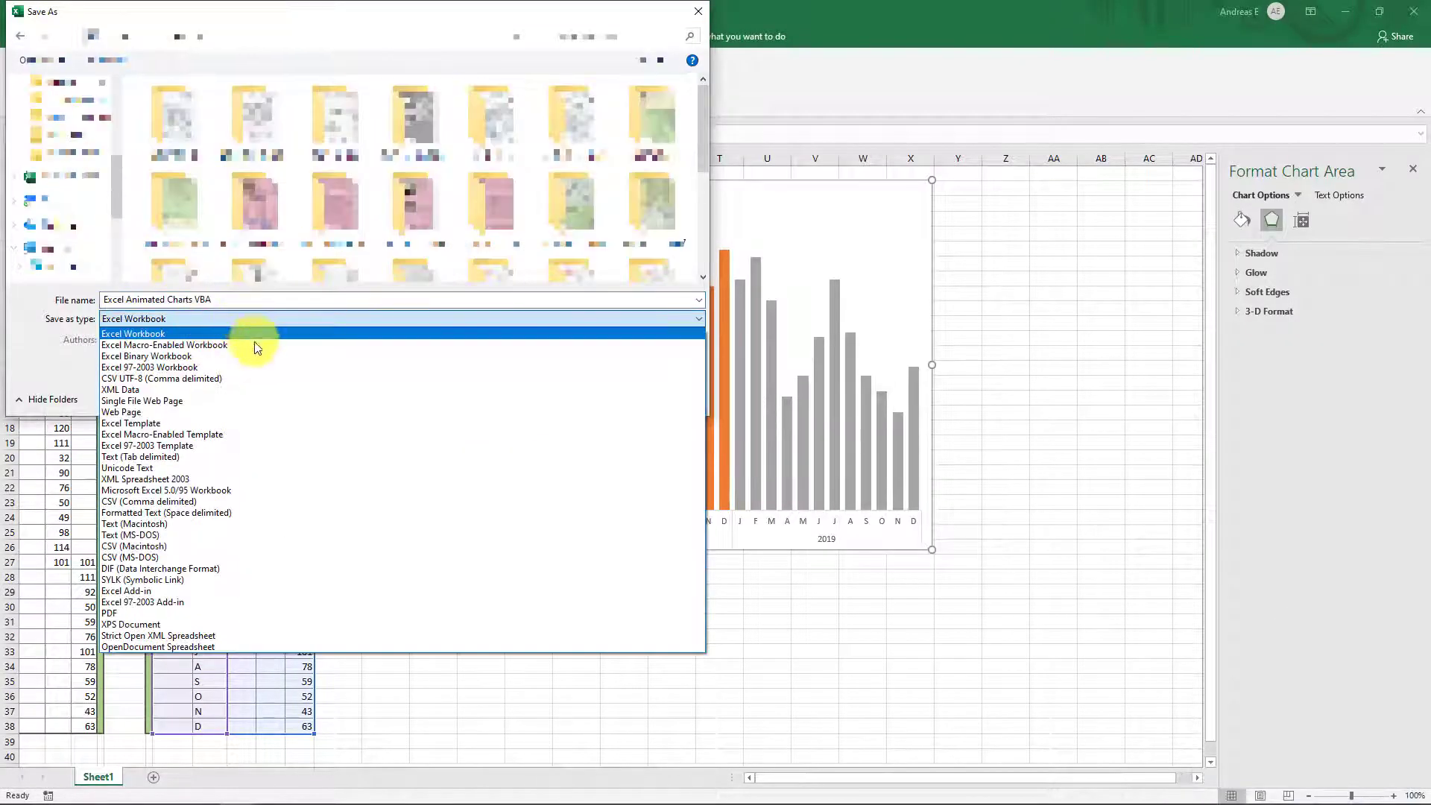
left_click(256, 346)
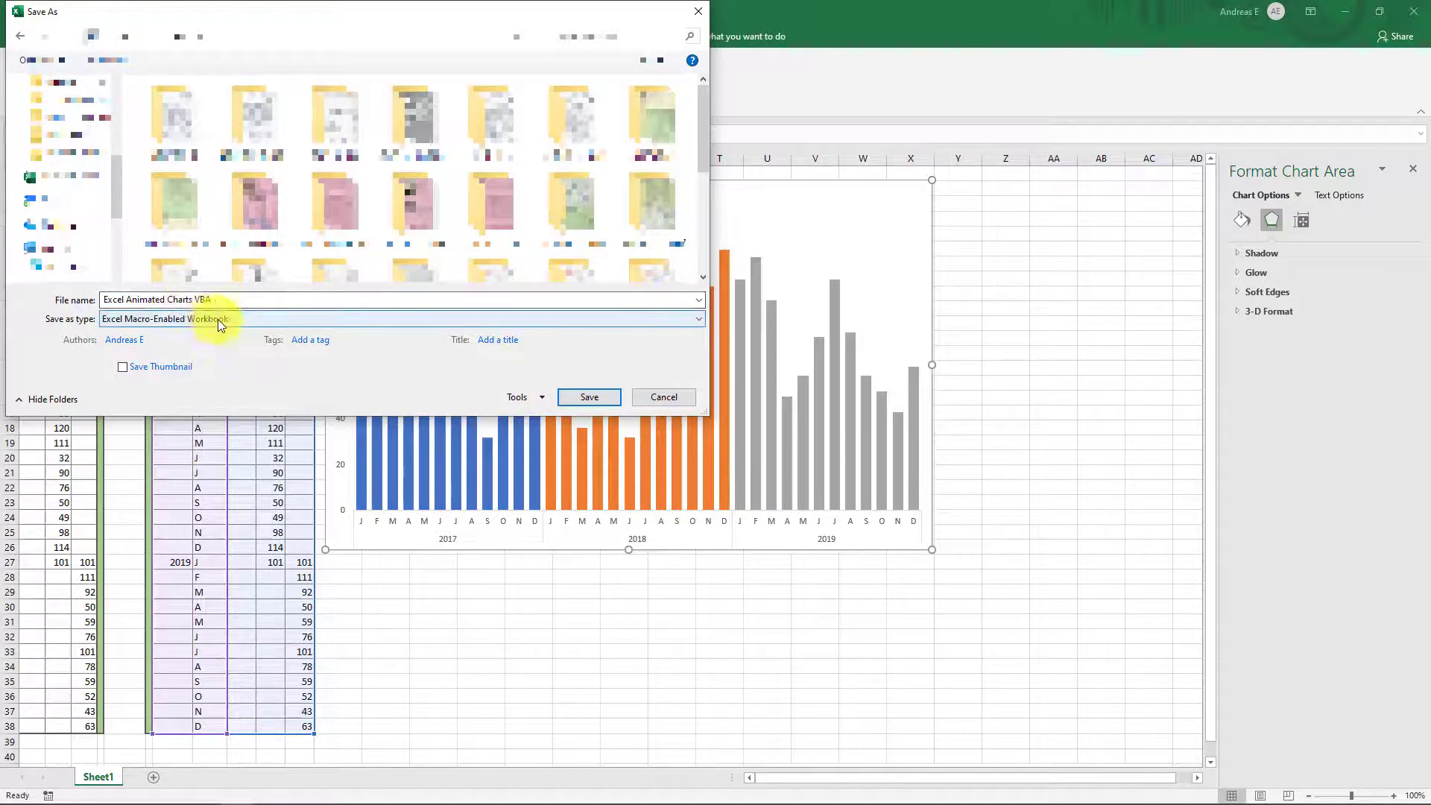
left_click(661, 400)
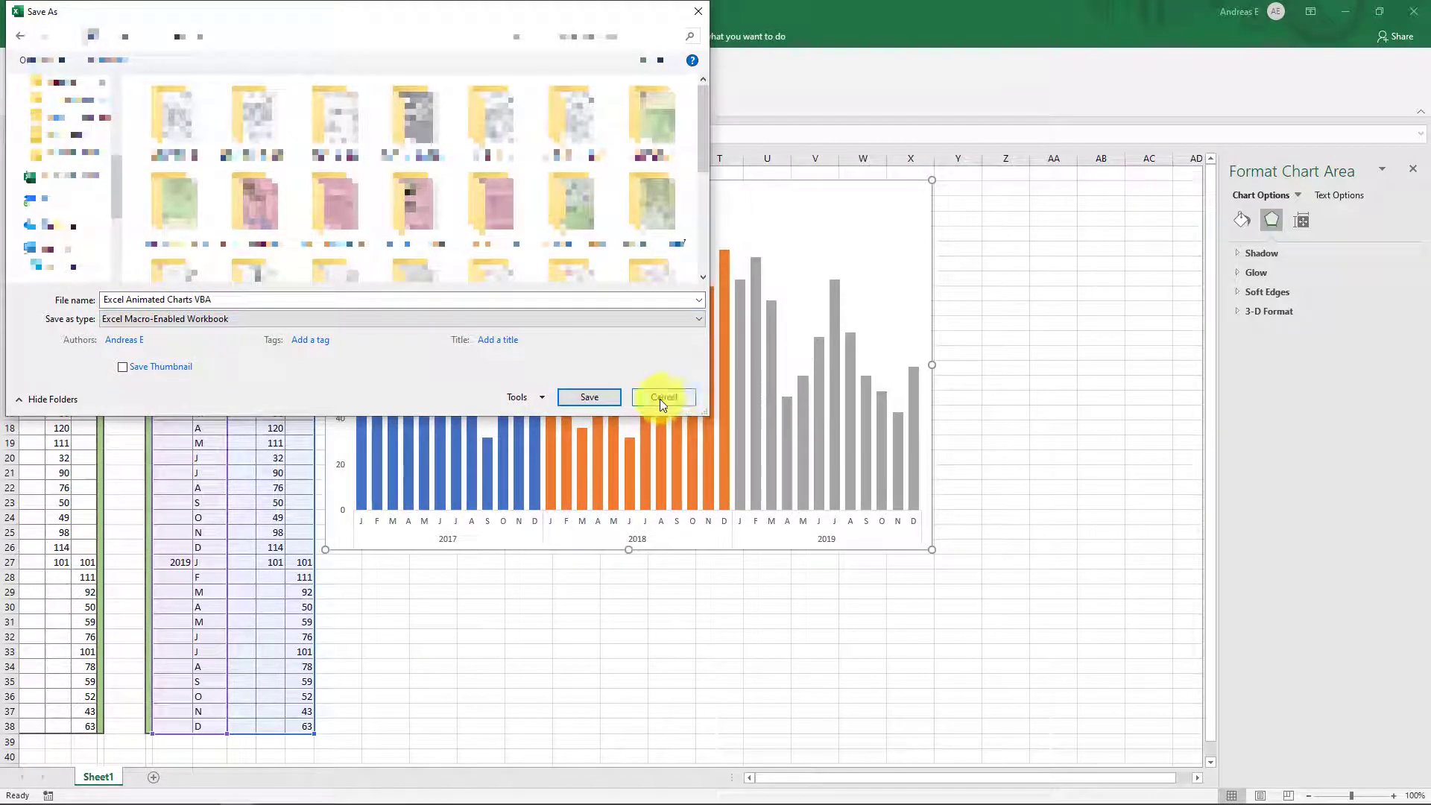
left_click(603, 396)
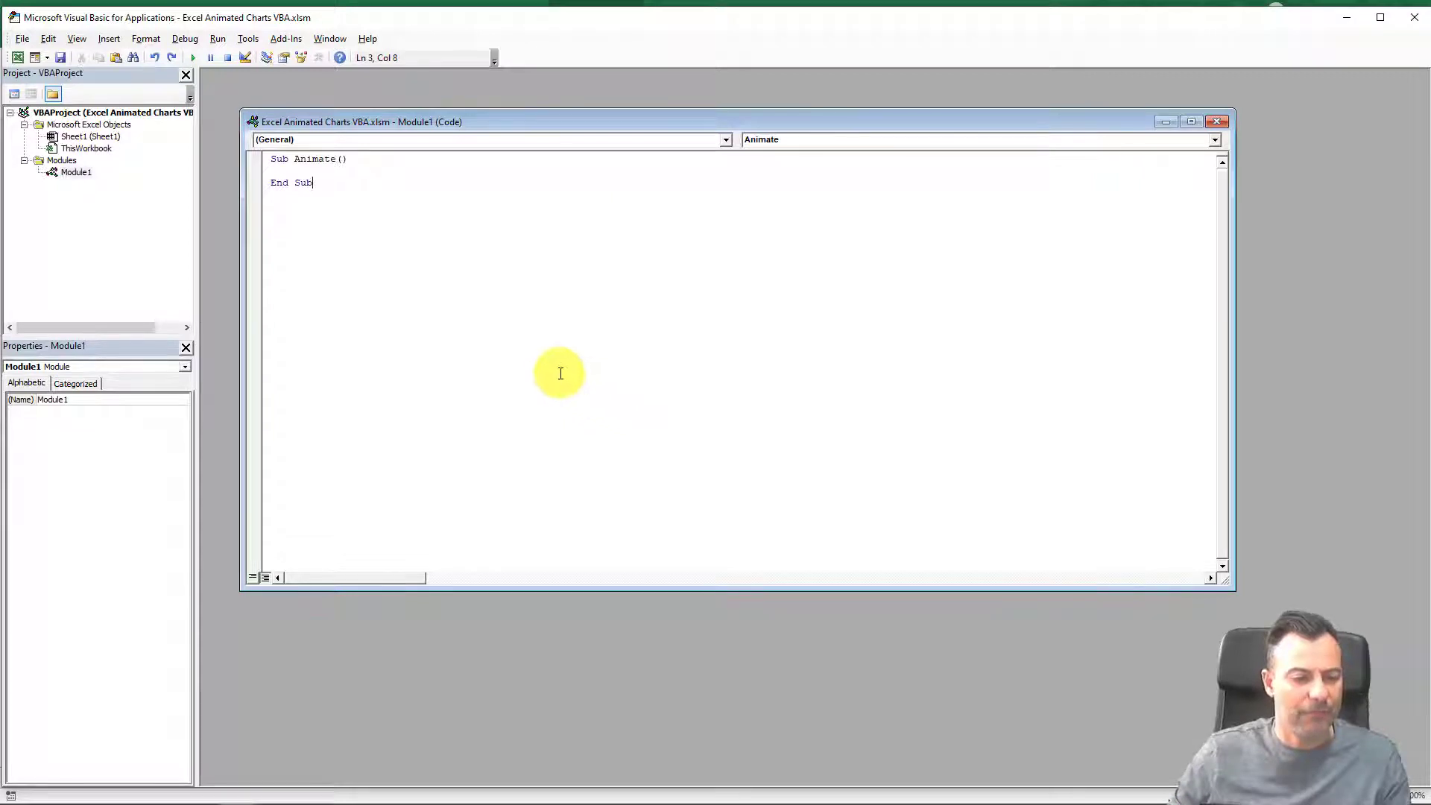
Replace the empty Animate procedure with the pasted macro that steps E3 from 3 to 38
left_click_drag(320, 218, 257, 155)
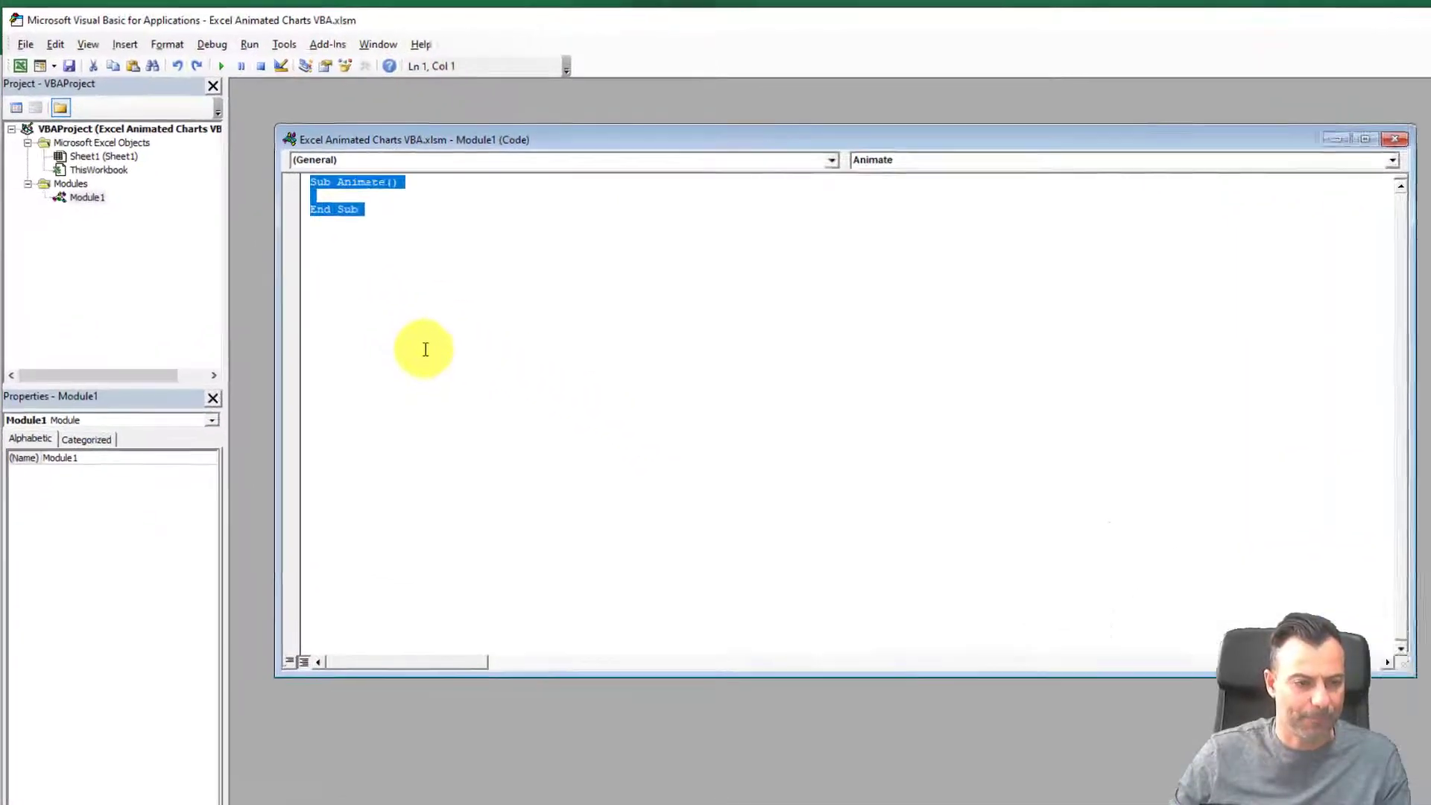
type("Option Explicit Declare Sub Sleep Lib \"Kernel32\" (ByVal dwMilliseconds As Long) Sub Animate()     Application.ScreenUpdating = True     Range(\"E3\").Select     ActiveCell.FormulaR1C1 = \"3\"     Dim i As Integer     For i = 3 To 38:         Sheets(\"Sheet1\").Range(\"E3\").Value = i         Application.Calculate         Sleep (150)         DoEvents         DoEvents     Next End Sub")
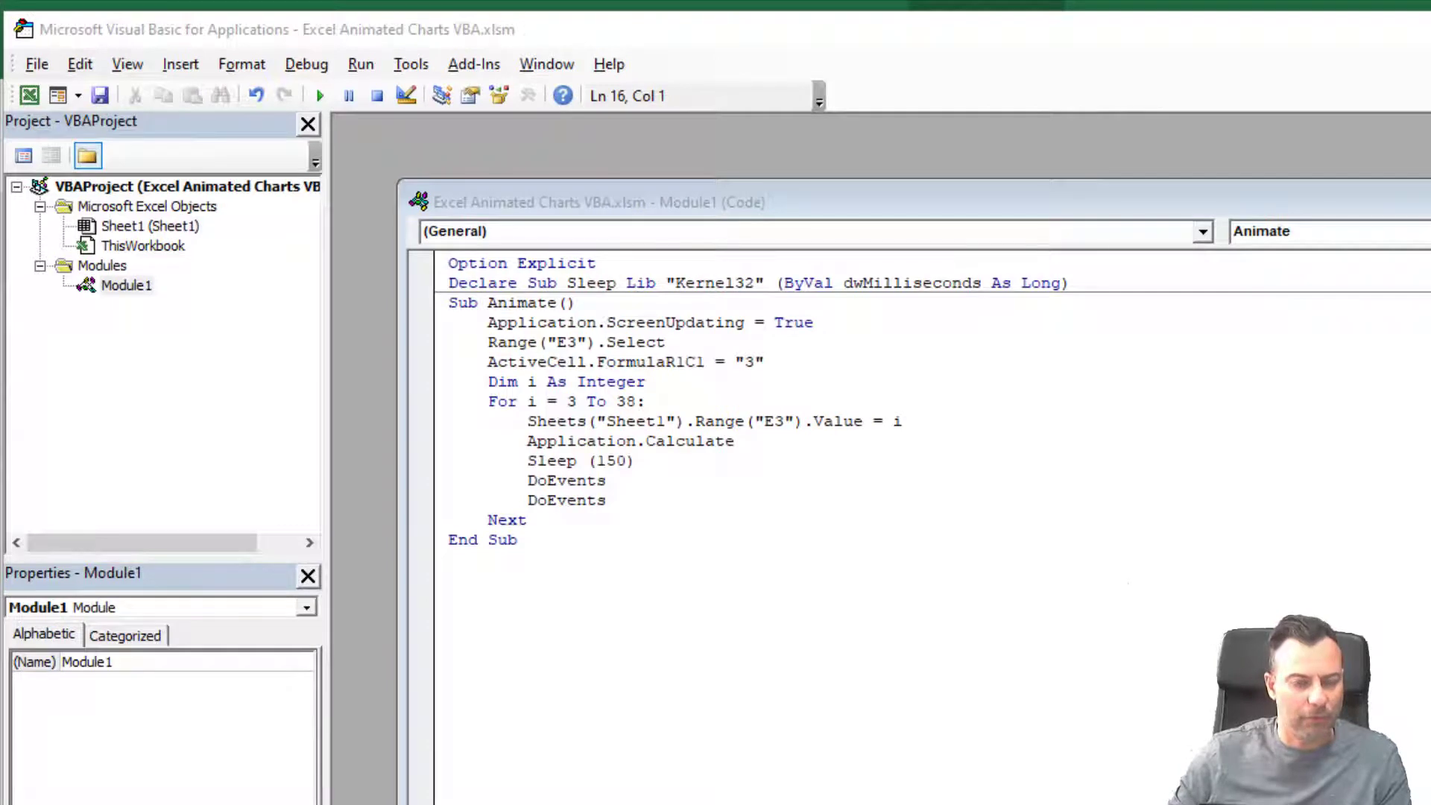
left_click(479, 584)
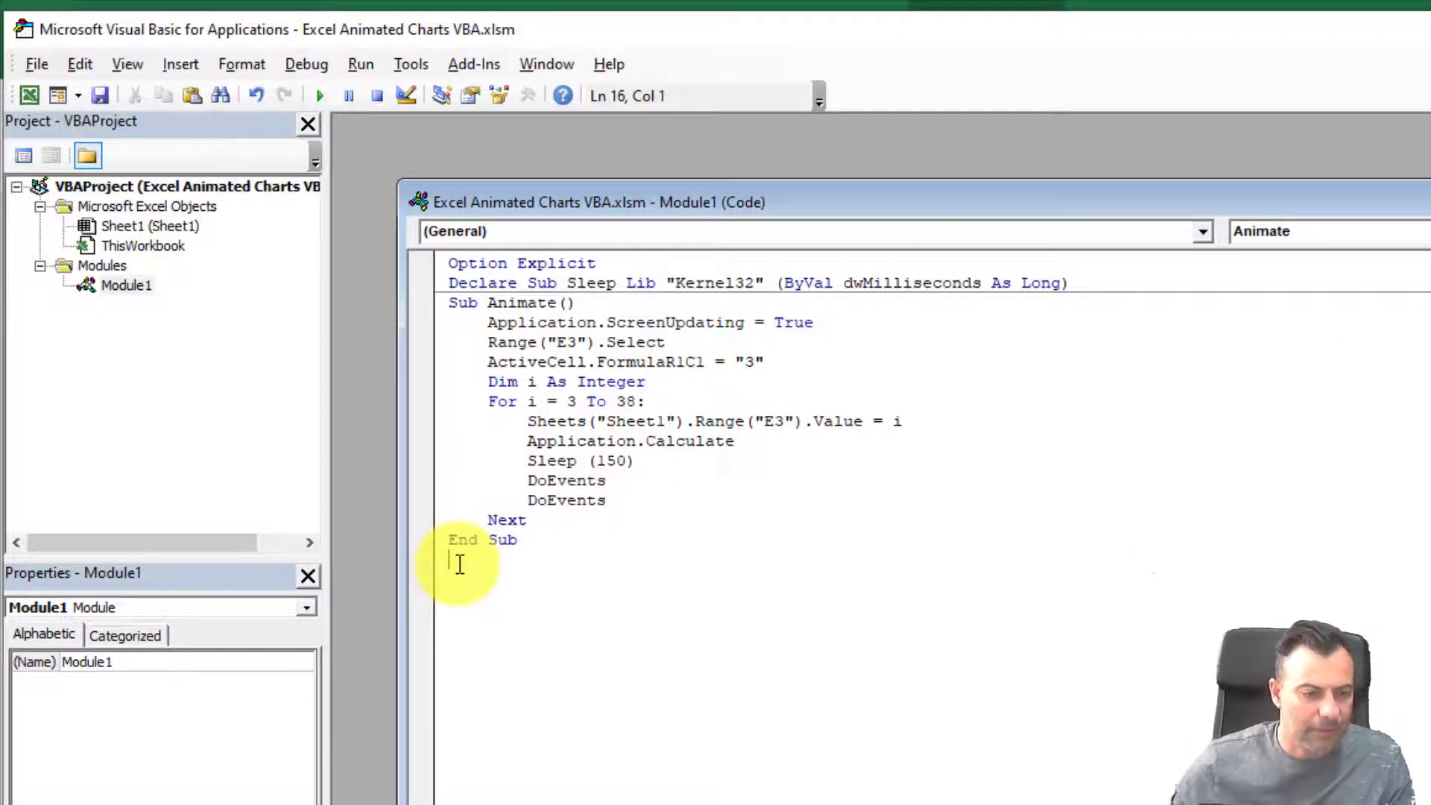
Return to the worksheet and run Animate from the Macros list, regrowing all 2017–2019 bars
key("alt+F11")
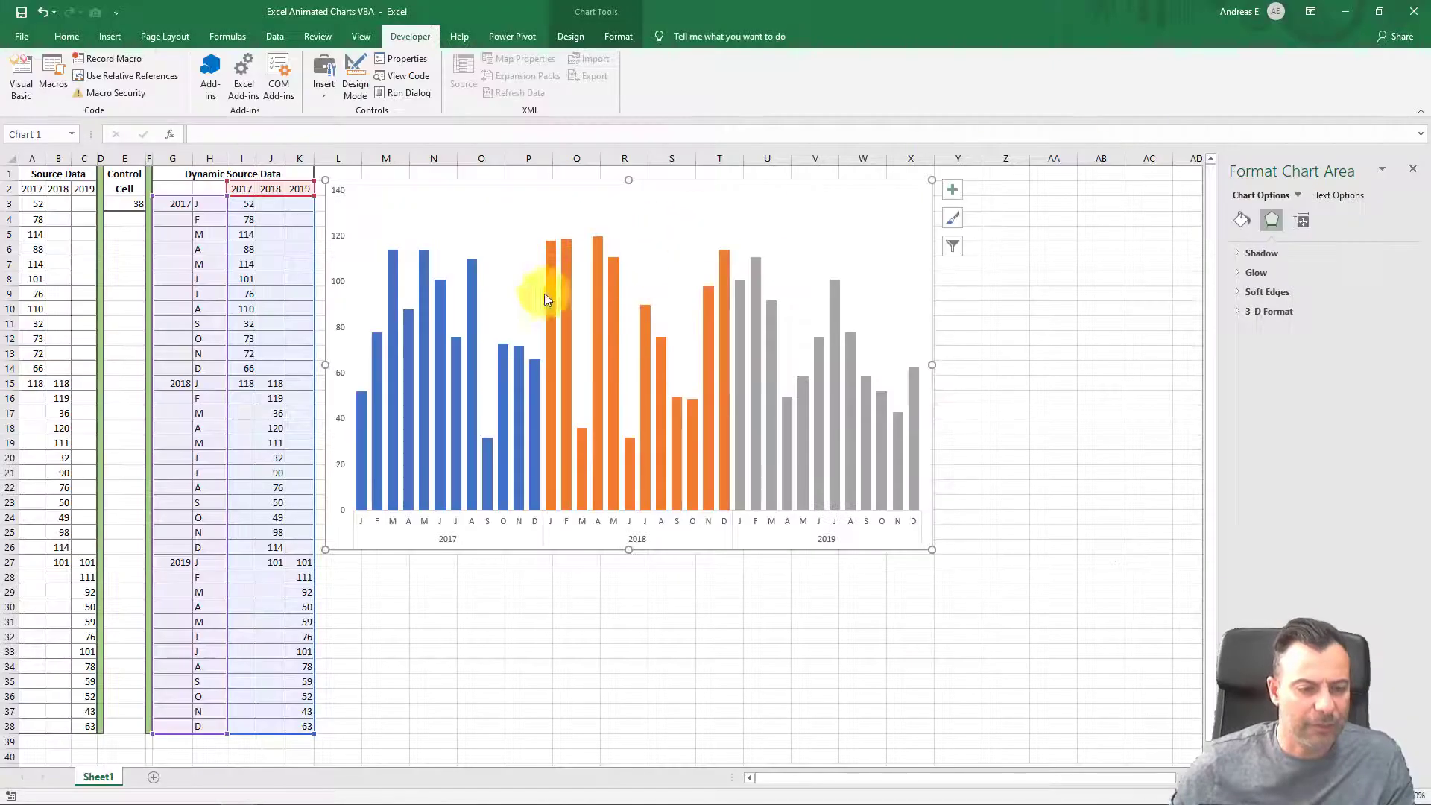
left_click(477, 618)
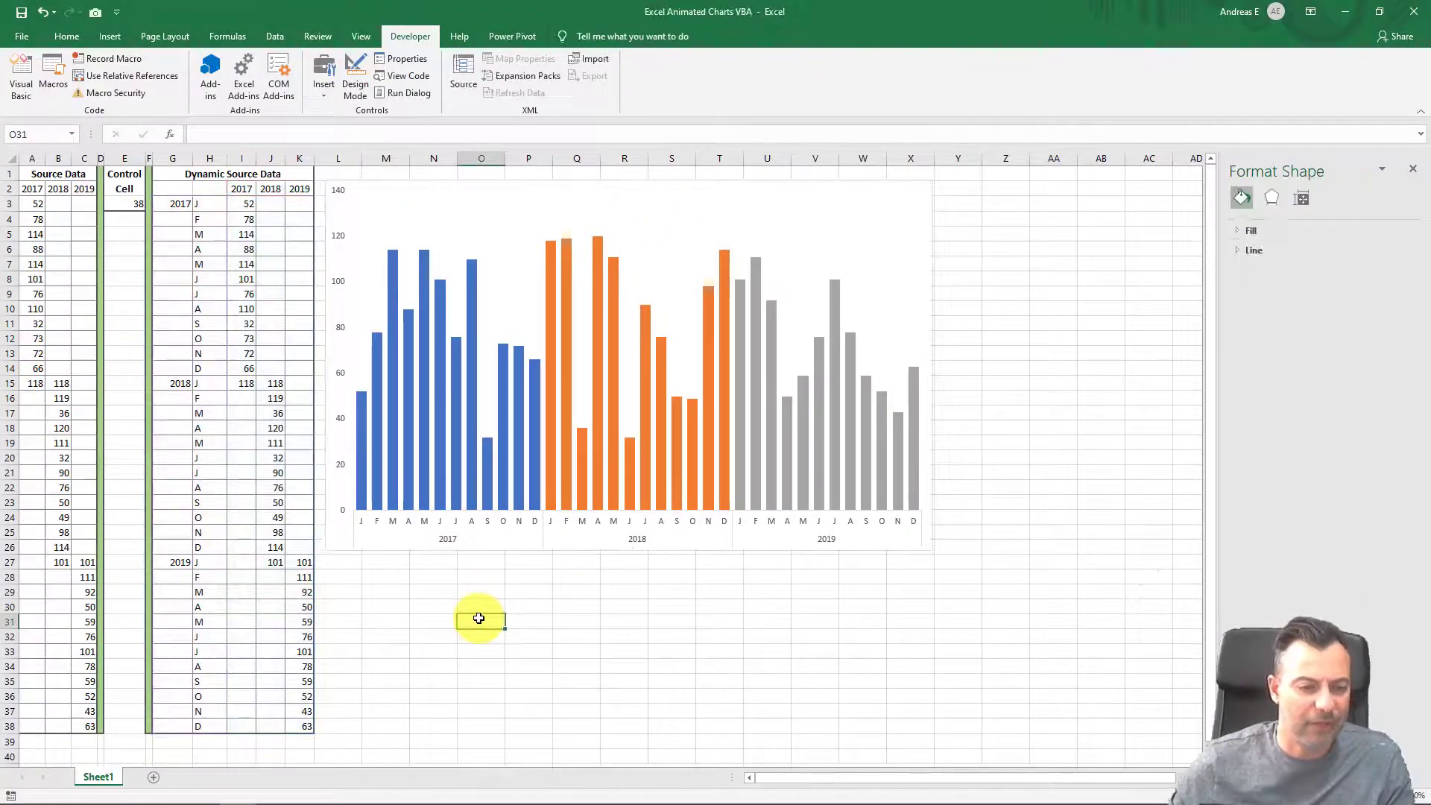
left_click(52, 64)
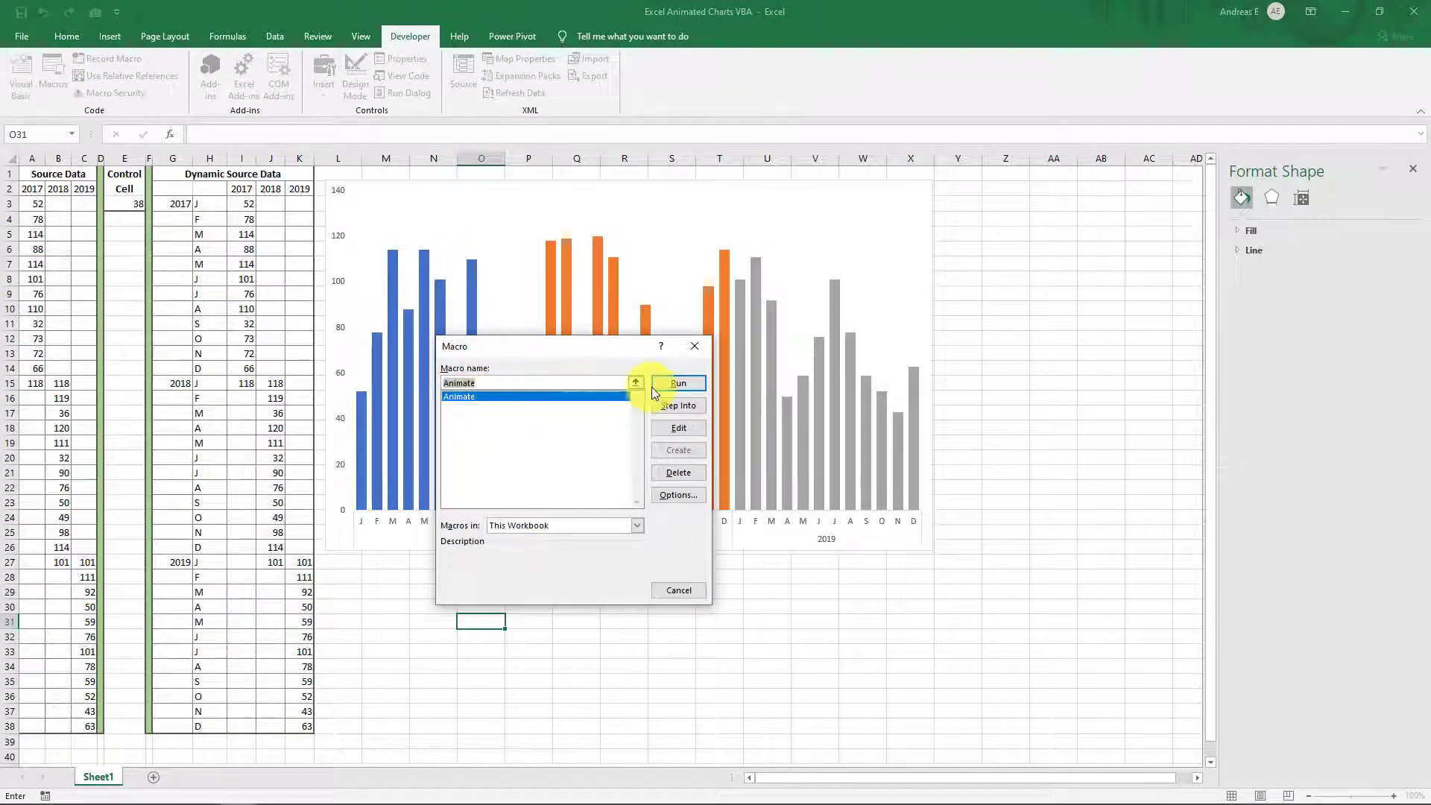
left_click(670, 383)
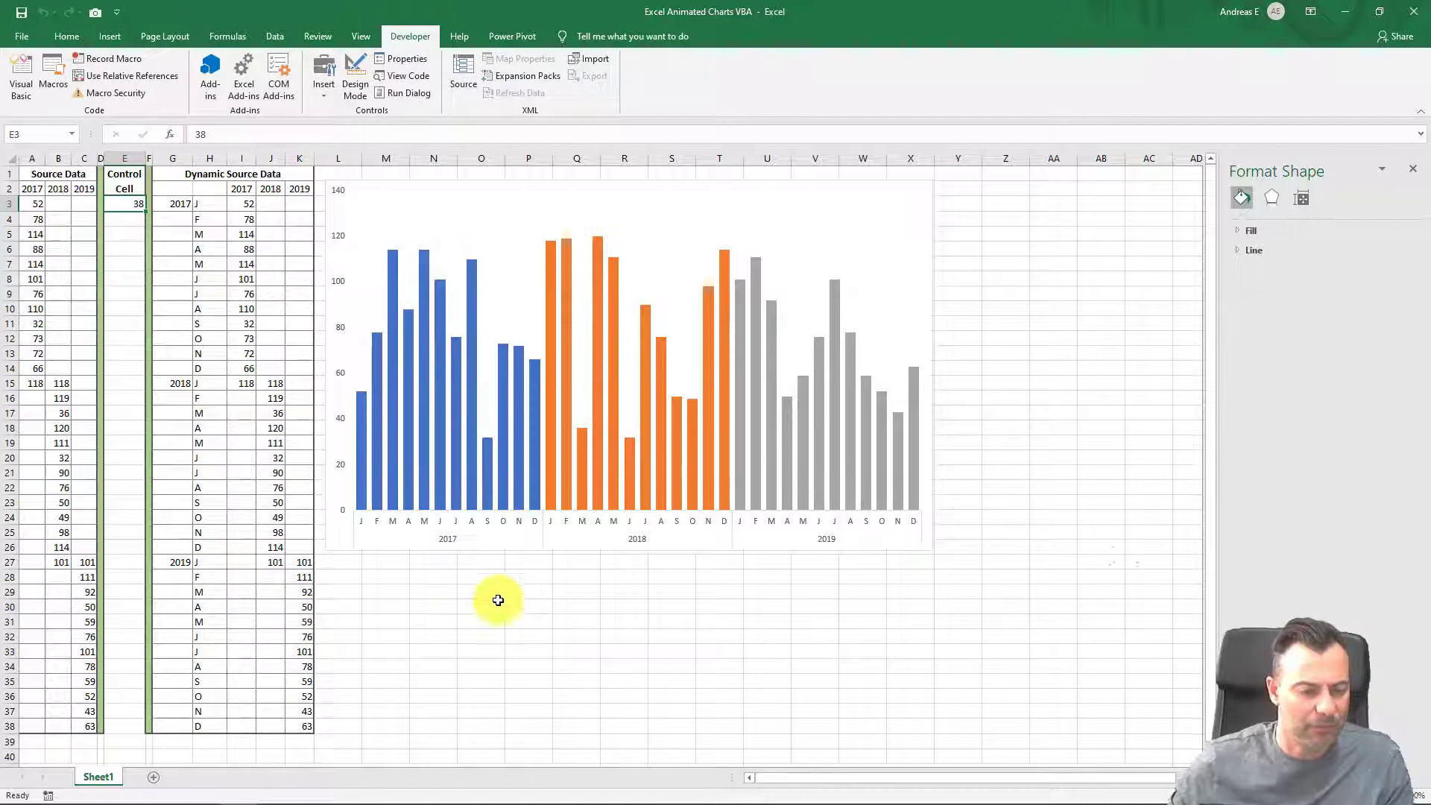
left_click(476, 590)
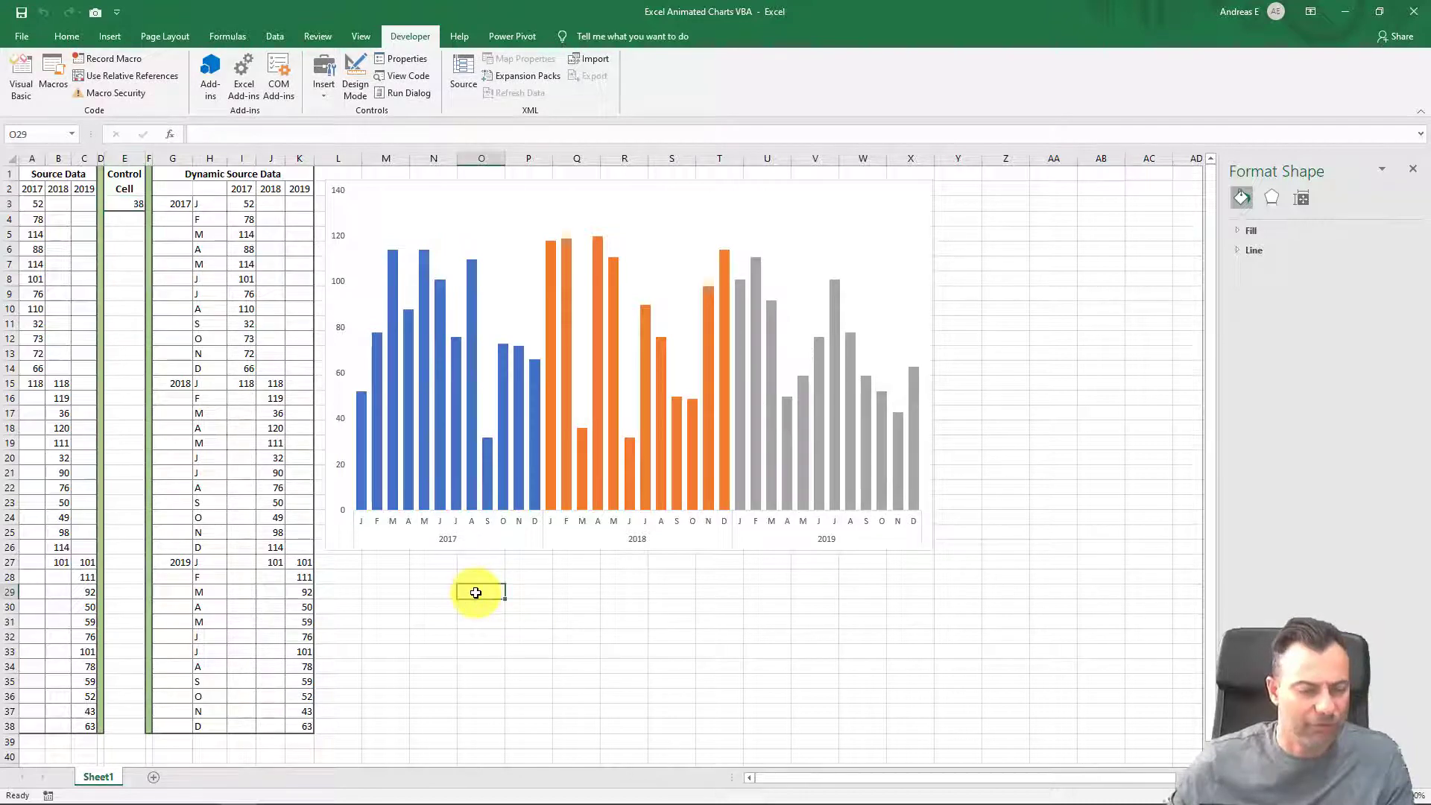
Search online pictures for 'play' and insert the red play-button image
left_click(108, 36)
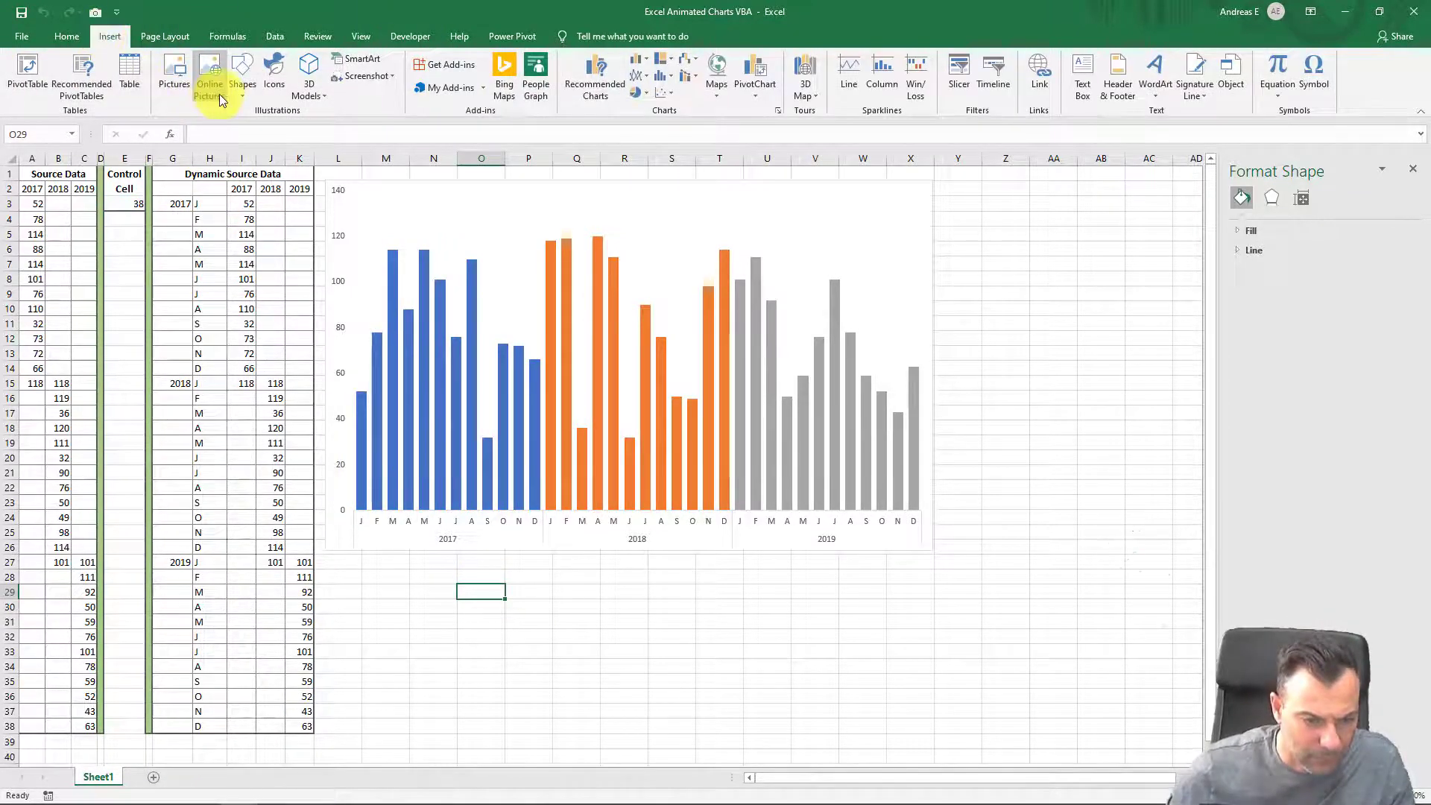
left_click(219, 94)
type("play")
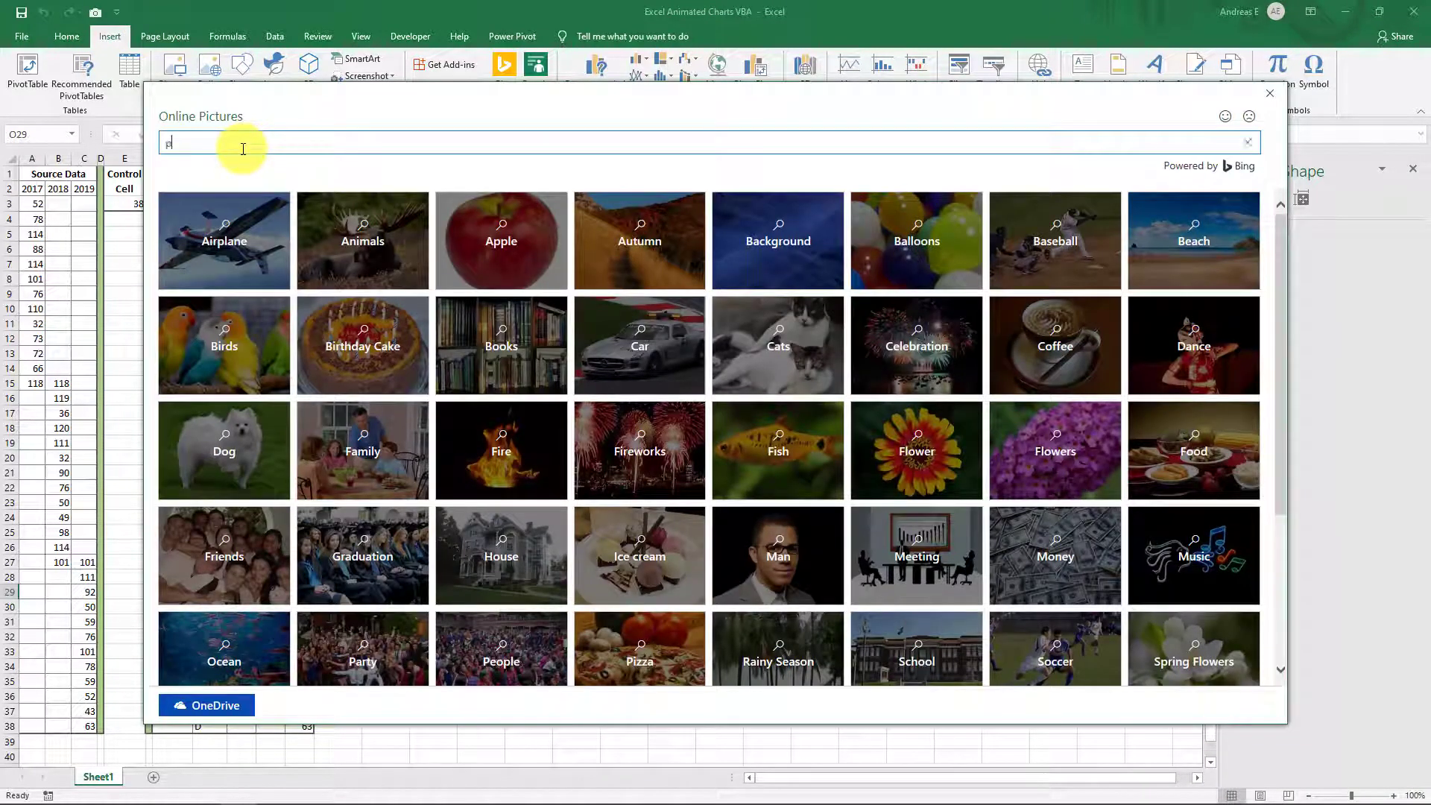
key("Return")
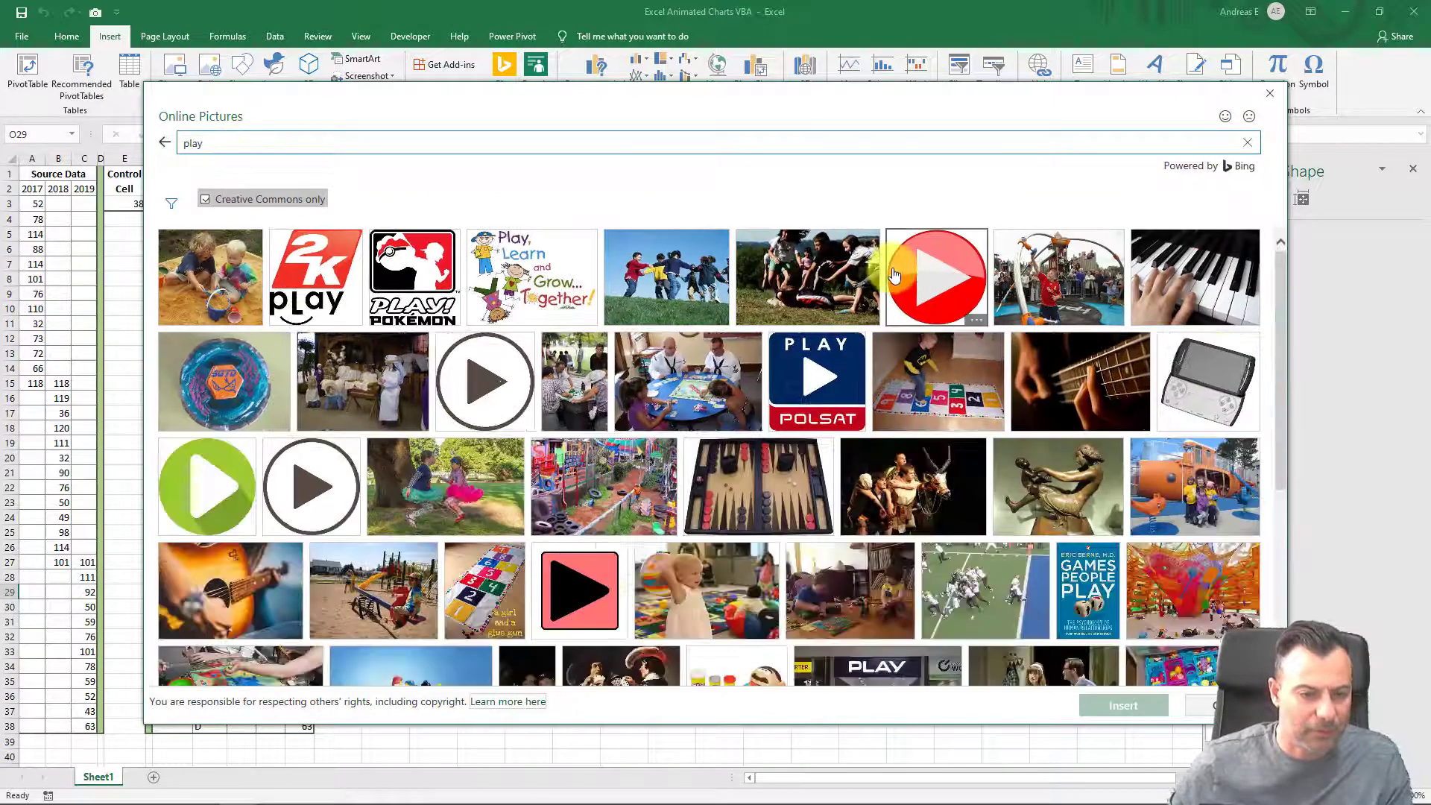
left_click(936, 268)
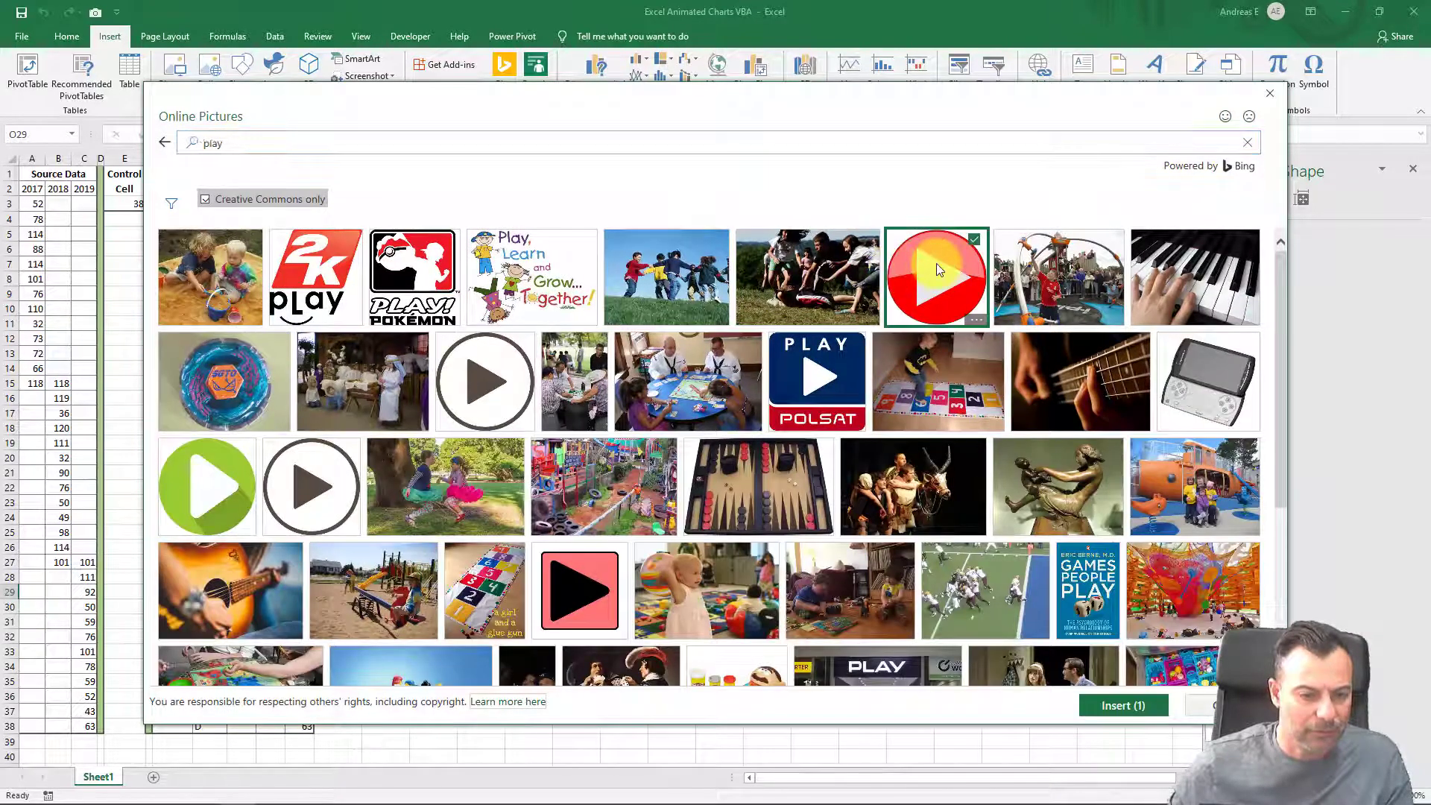
left_click(1122, 705)
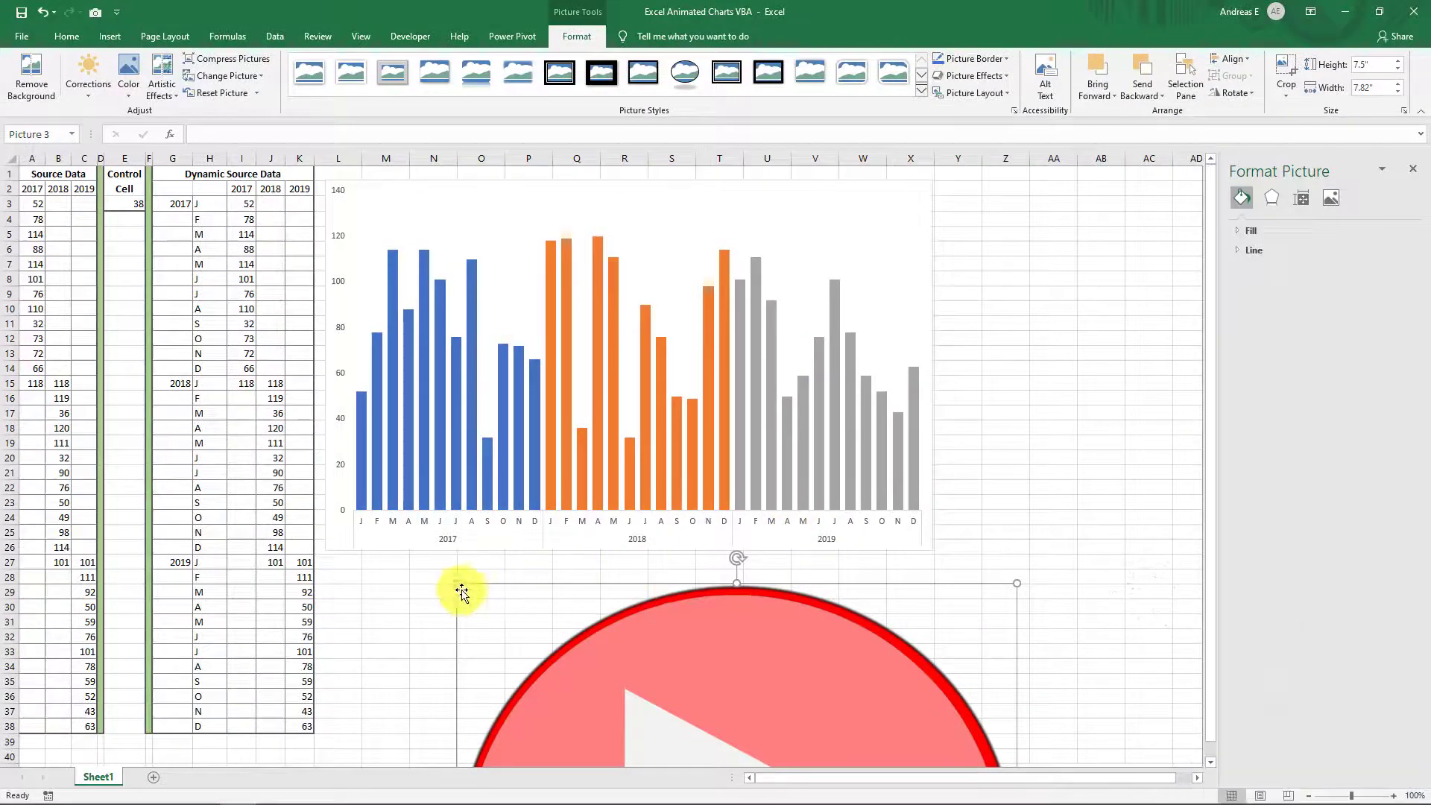
Shrink the play button and place it at the chart's top-right corner
left_click_drag(454, 578, 651, 654)
left_click_drag(951, 754, 397, 262)
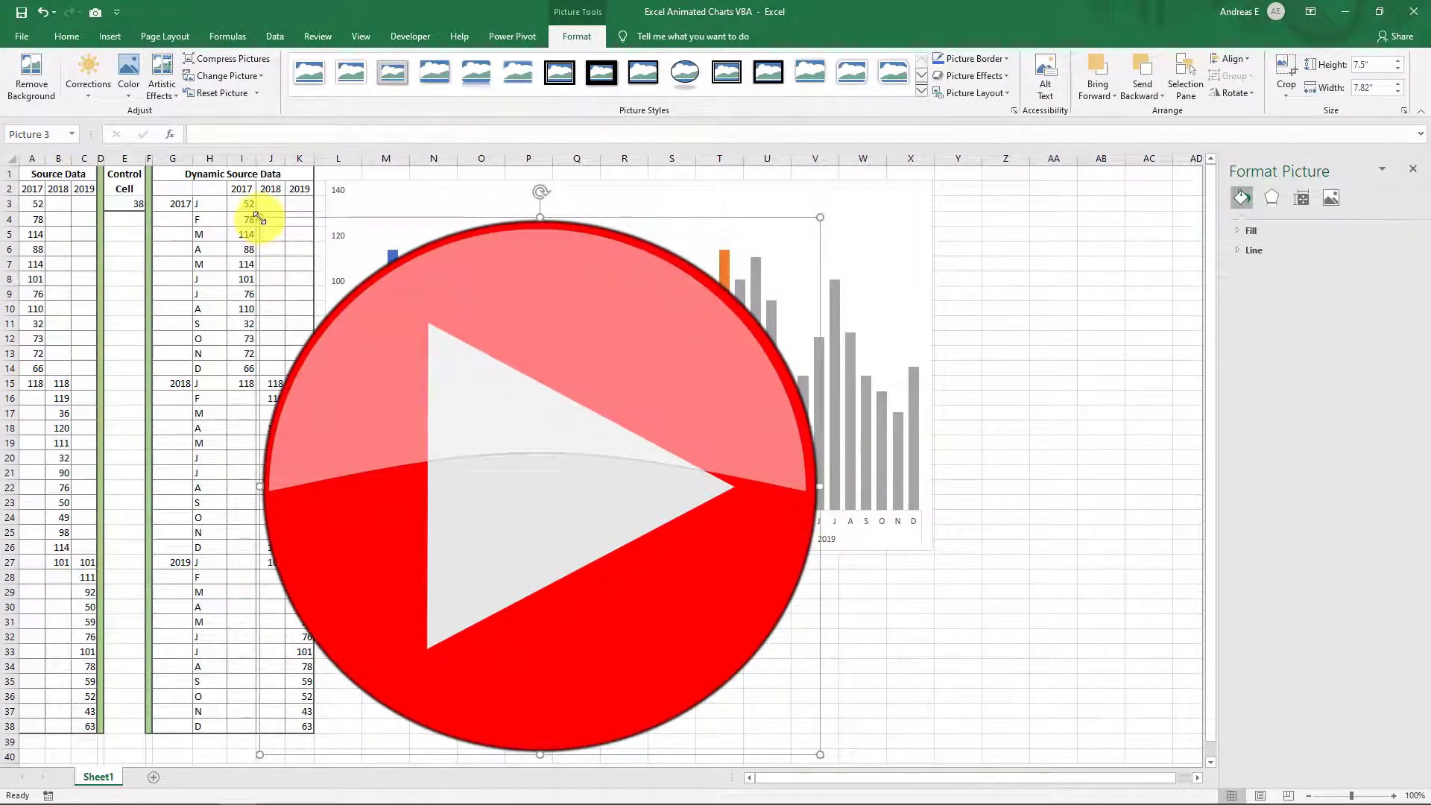
mouse_move(257, 216)
left_mouse_down()
mouse_move(763, 700)
mouse_move(903, 210)
left_mouse_up()
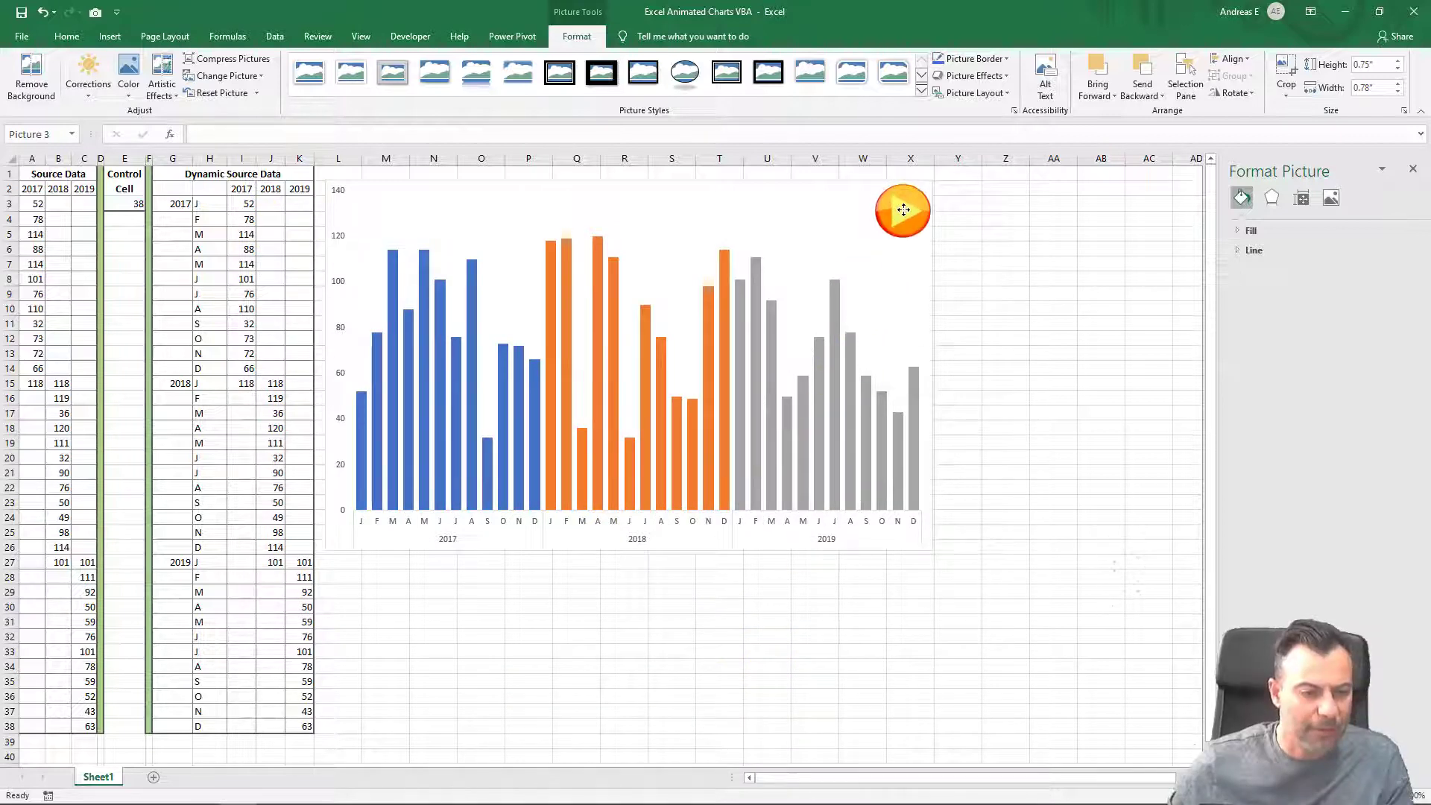
left_click(999, 249)
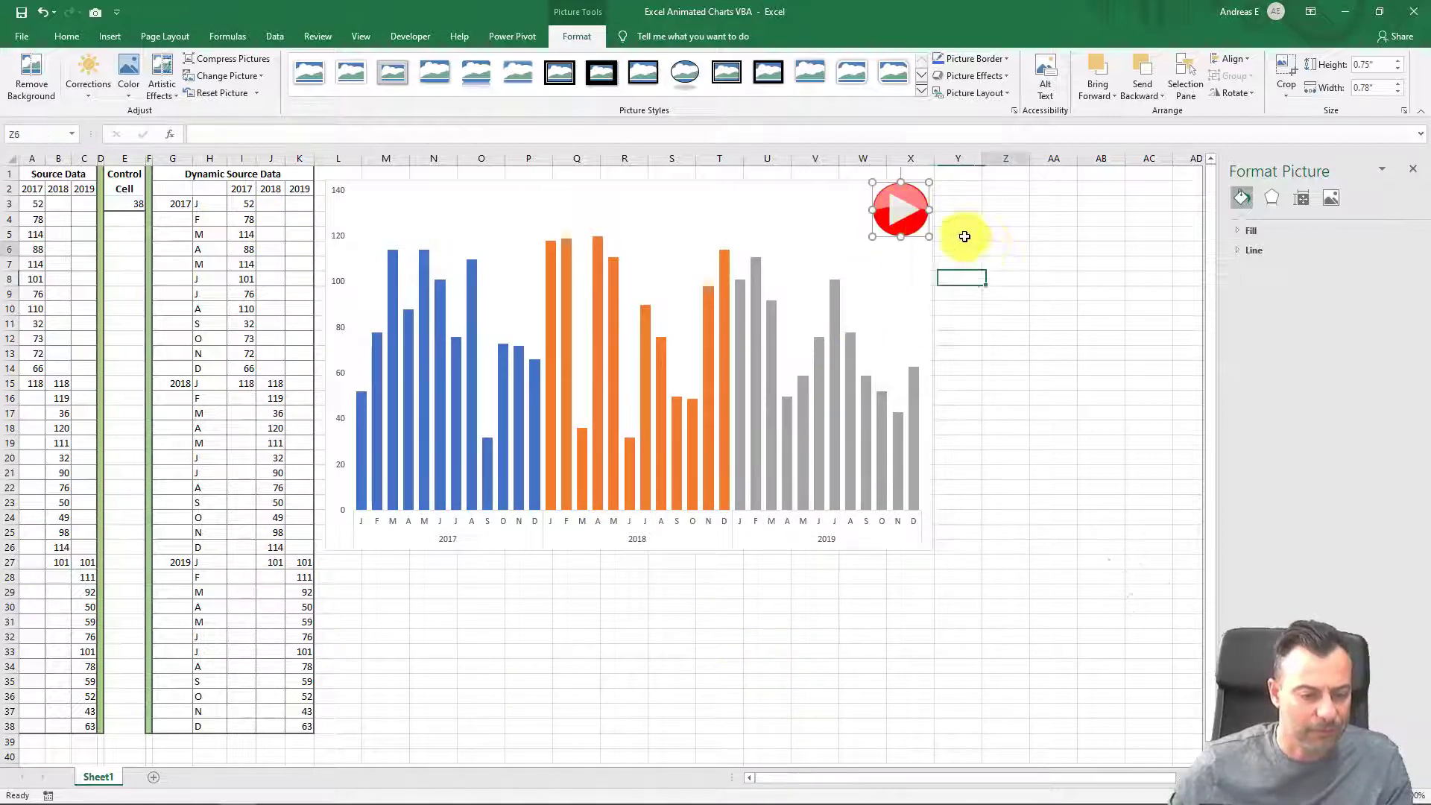
Assign the Animate macro to the play-button picture
right_click(905, 214)
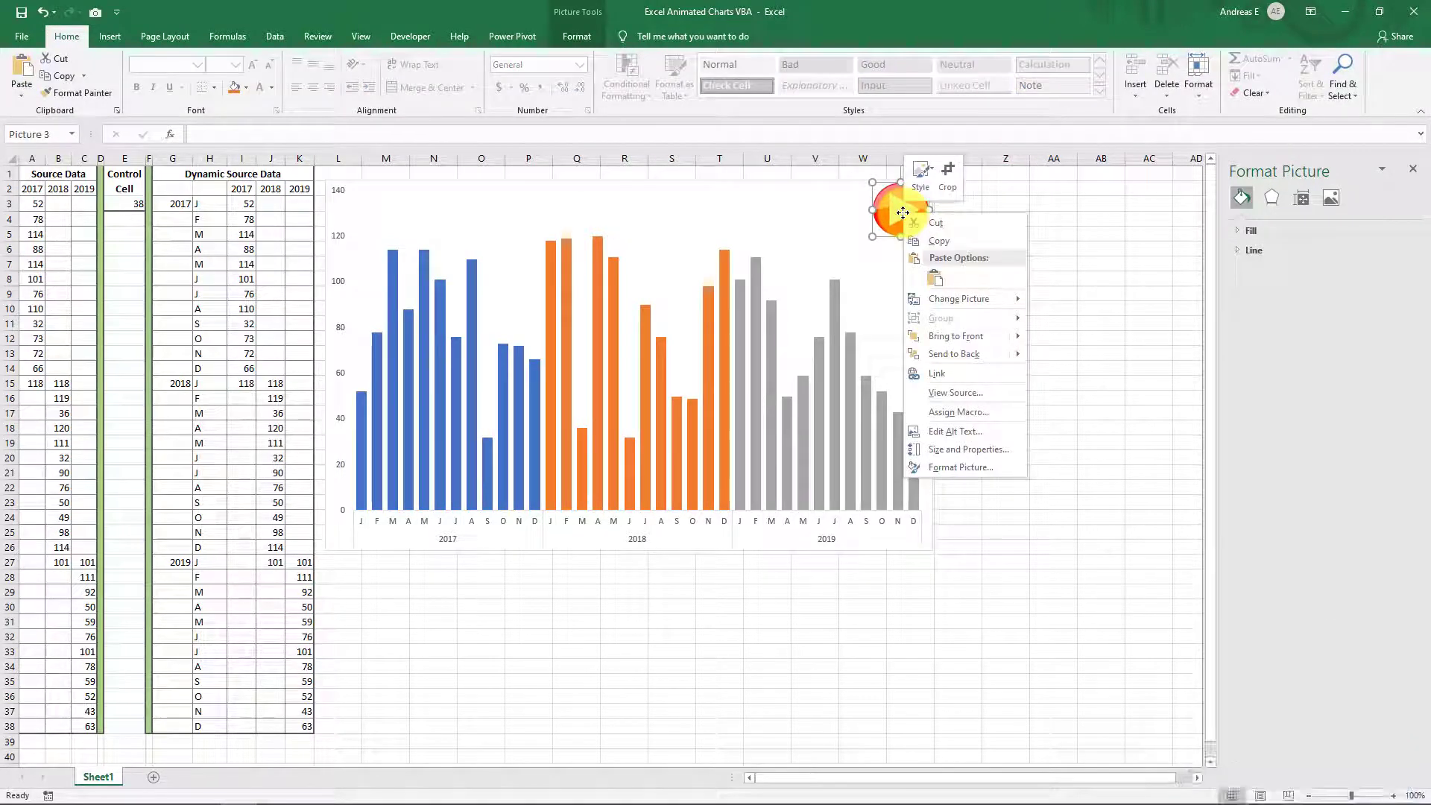
left_click(985, 411)
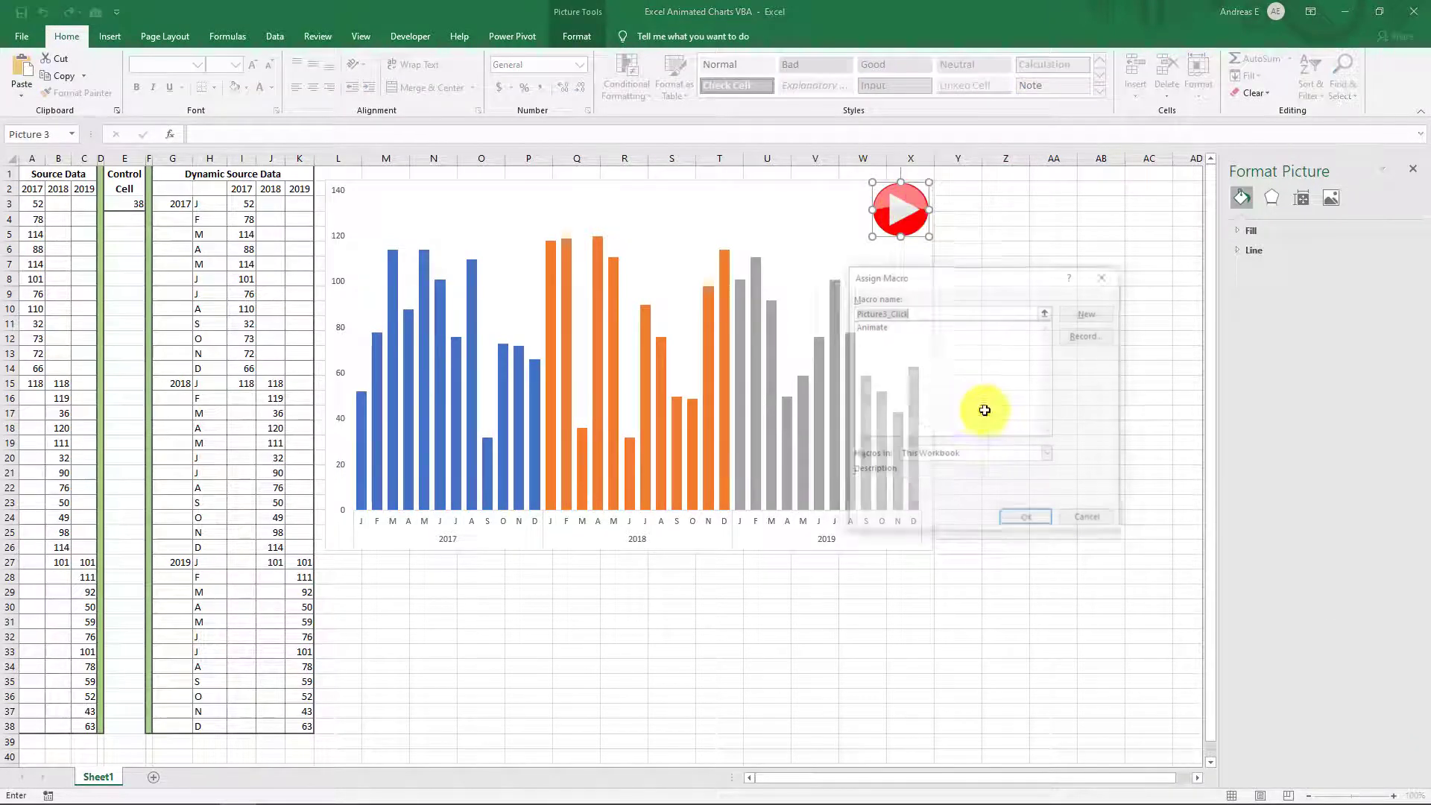
left_click(877, 326)
left_click(1017, 518)
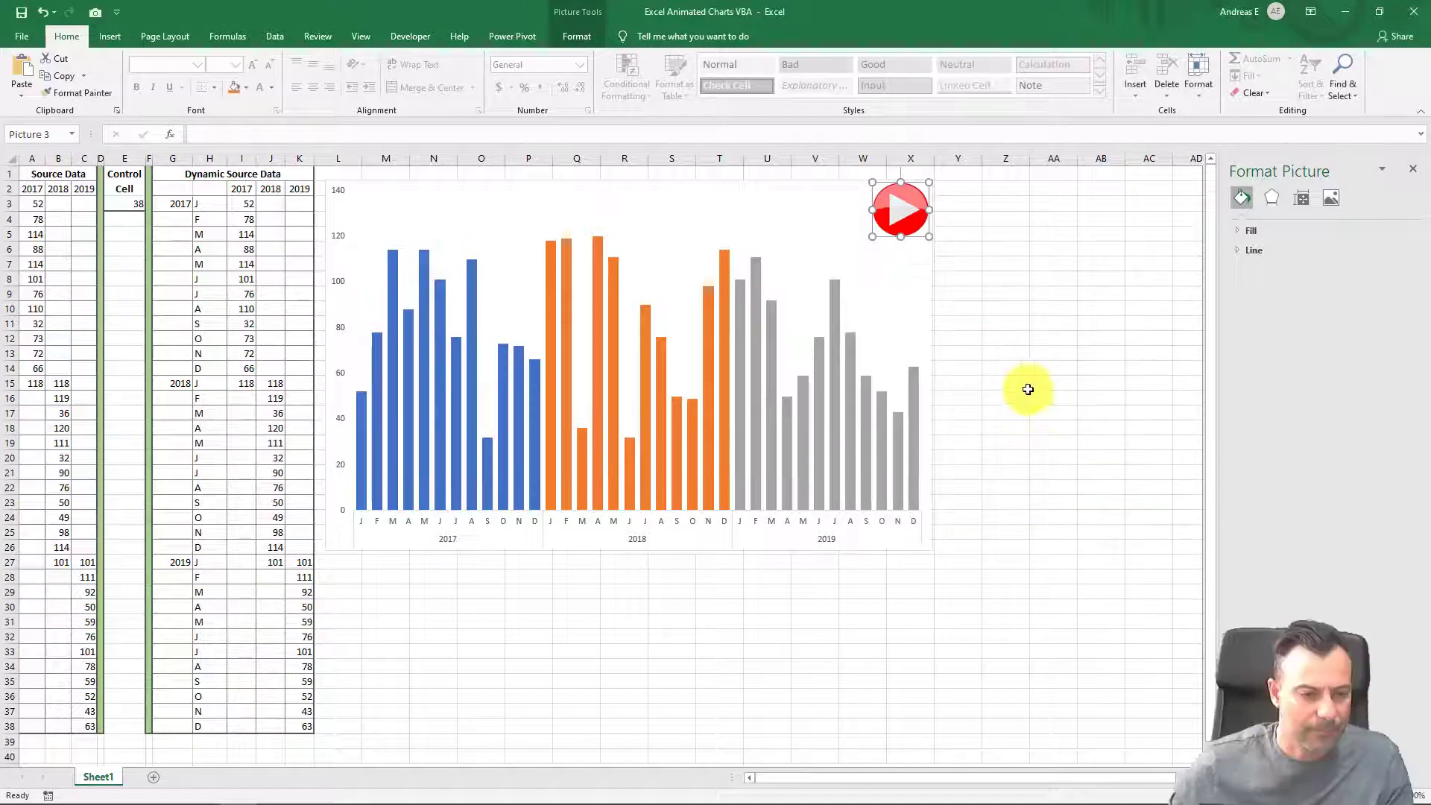
left_click(975, 348)
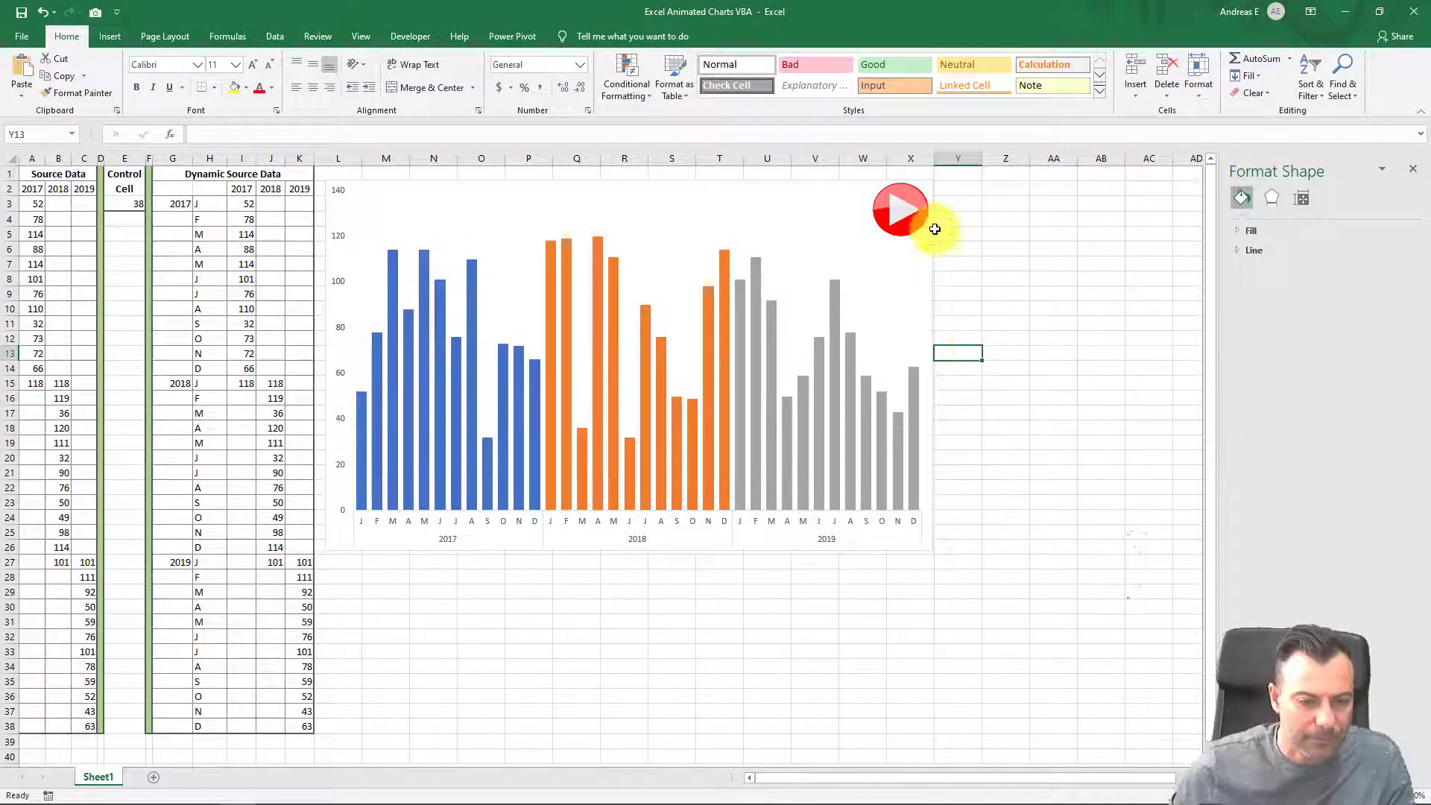
Run the Animate macro from the play-button picture so the 2017 bars rebuild month by month
left_click(909, 210)
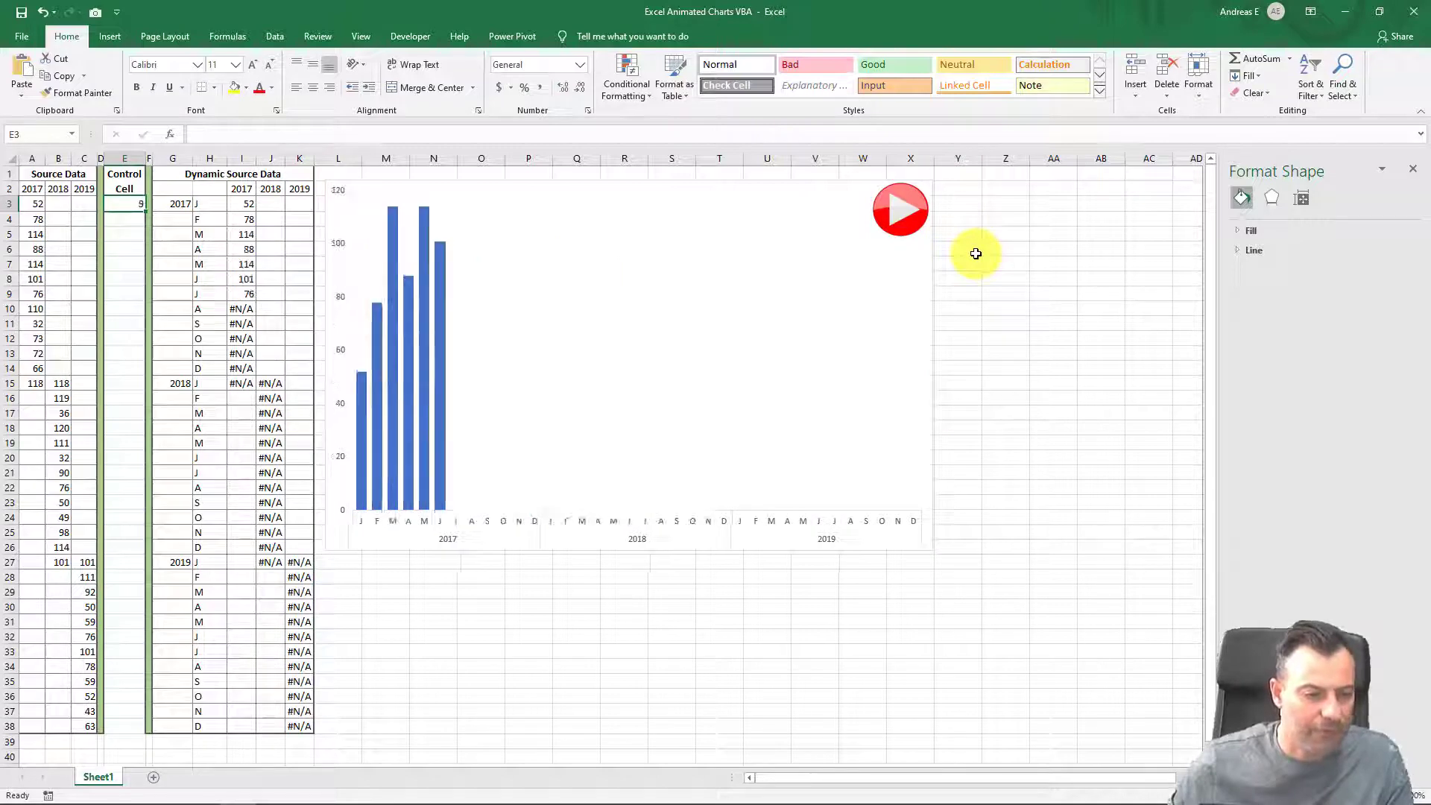